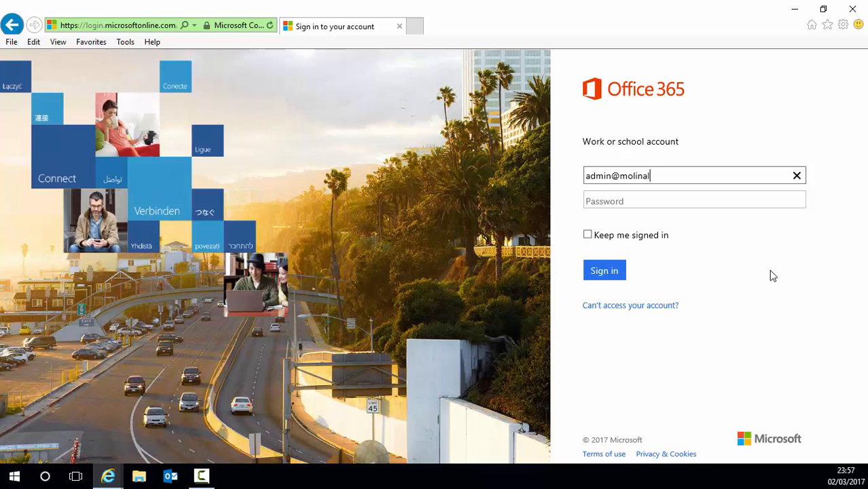
Step: Correct and complete the admin account's e-mail address, then enter the account password
key("BackSpace")
type("ab.onmicrosoft.com")
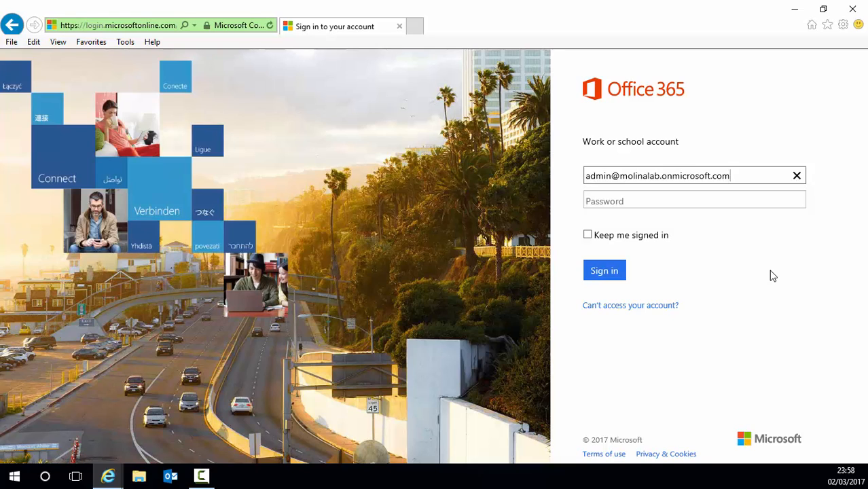
key("Tab")
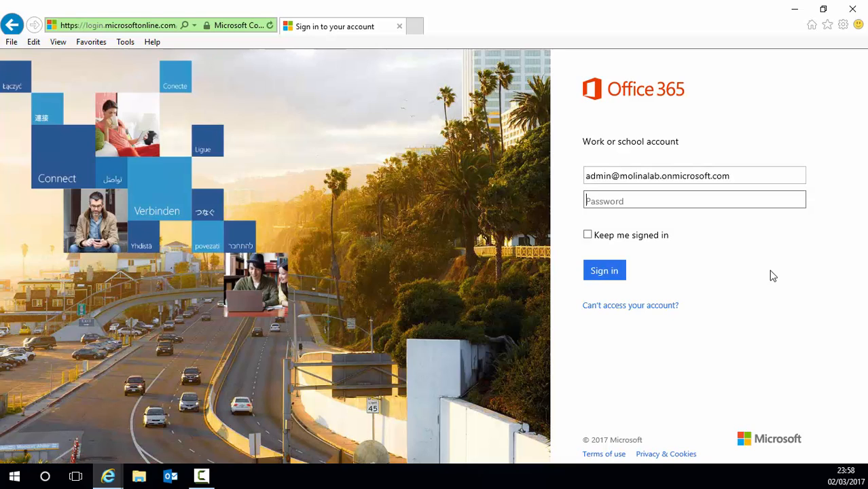
type("••••••••••••••••")
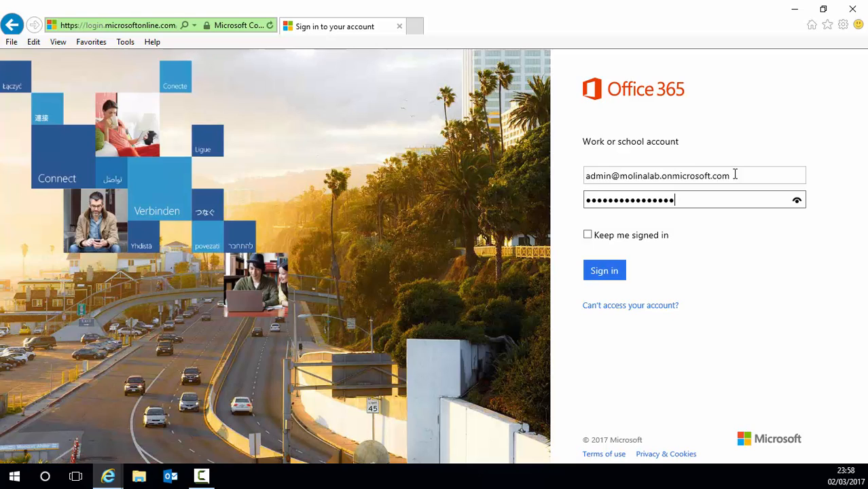
Step: Sign in and open the Administrador tile from the portal home page
left_click(604, 272)
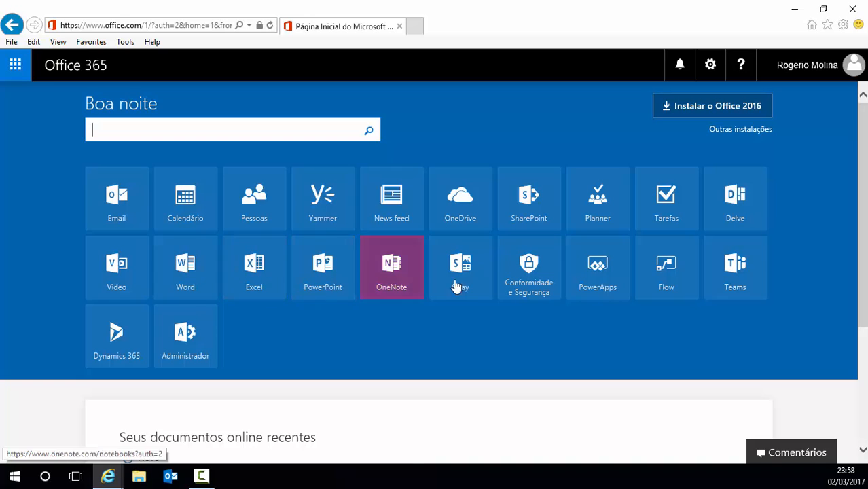
left_click(208, 325)
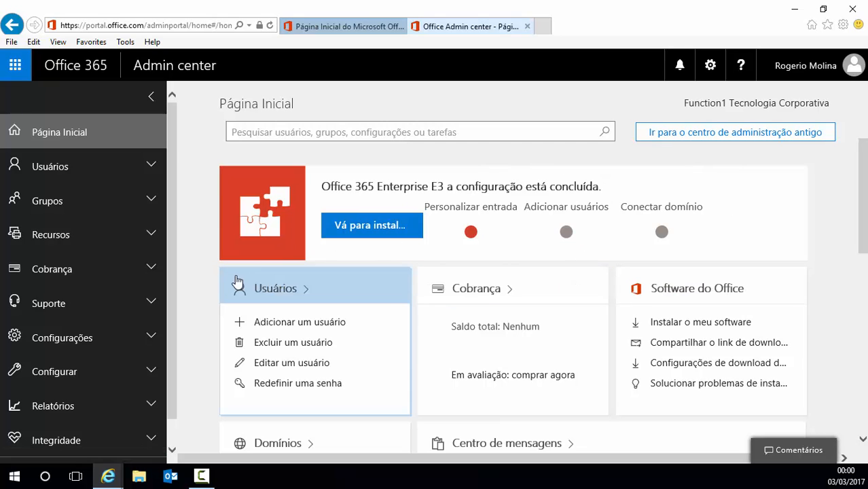
Step: Browse the admin home cards and expand the Usuários and Centros de administração sidebar sections
scroll(236, 282, "down", 3)
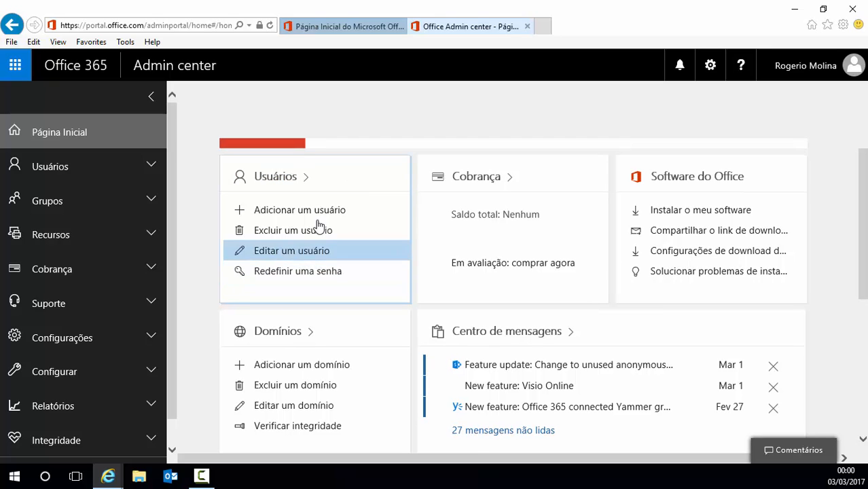
scroll(469, 204, "down", 8)
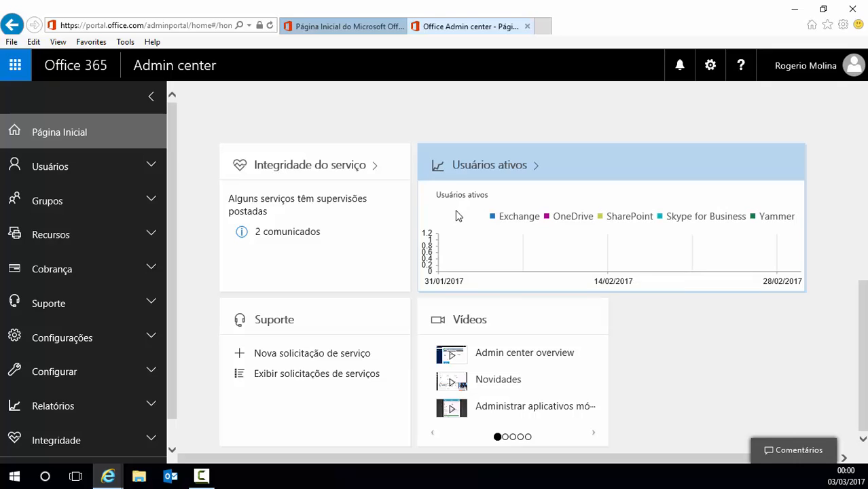
scroll(457, 215, "up", 10)
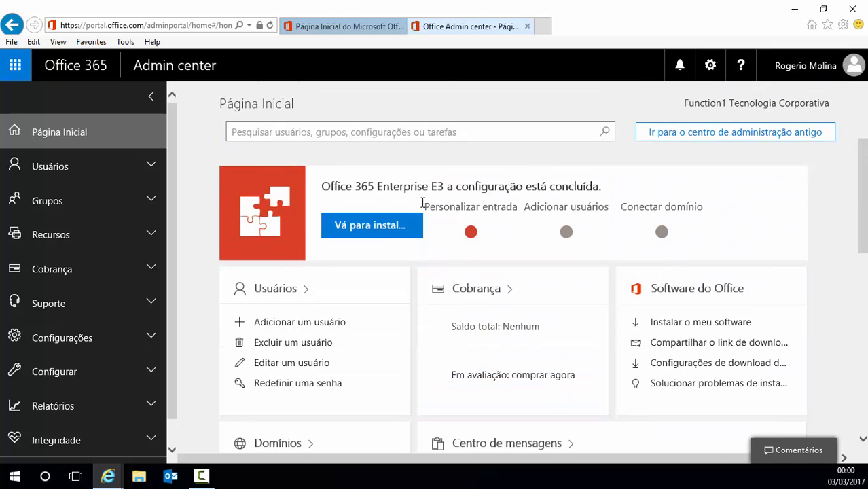
left_click(50, 169)
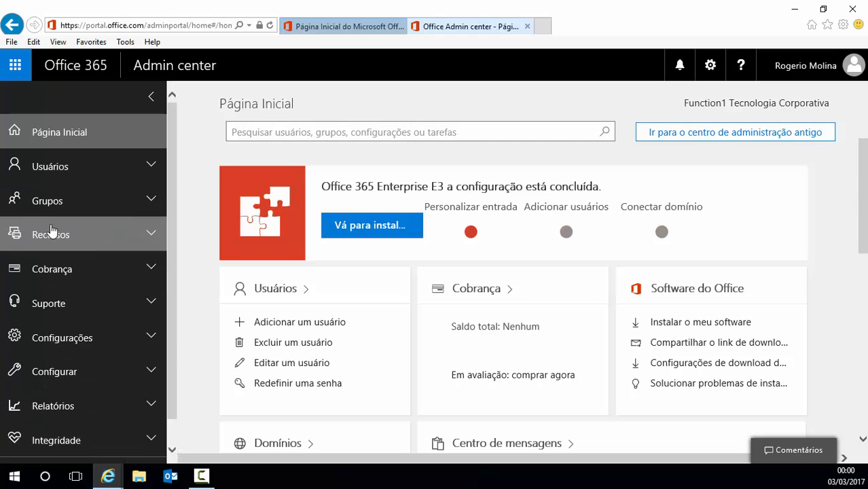
scroll(68, 241, "down", 1)
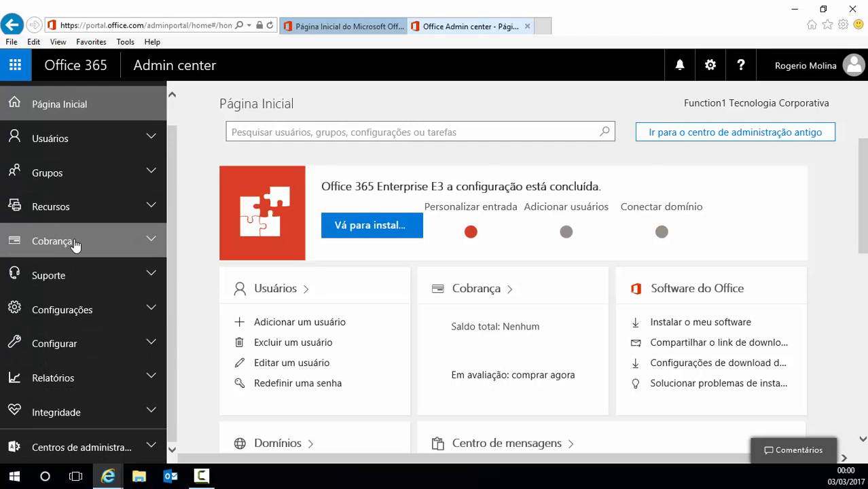
scroll(72, 245, "down", 1)
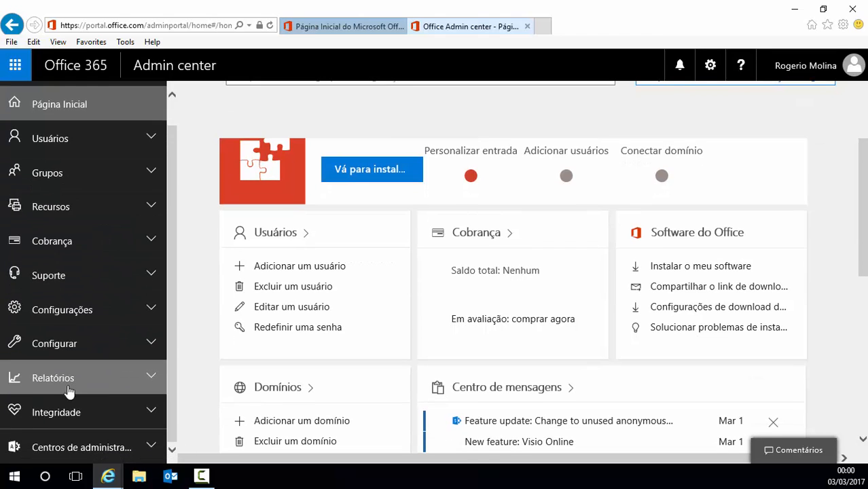
left_click(70, 453)
scroll(84, 352, "down", 3)
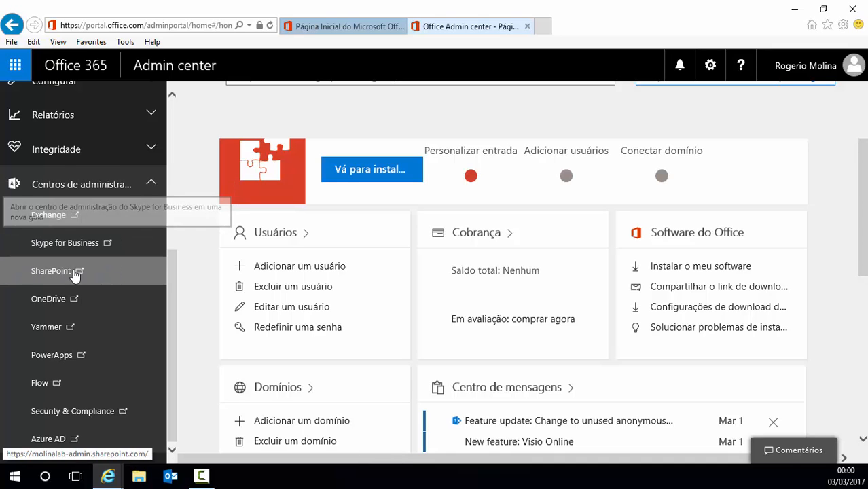
scroll(80, 332, "down", 2)
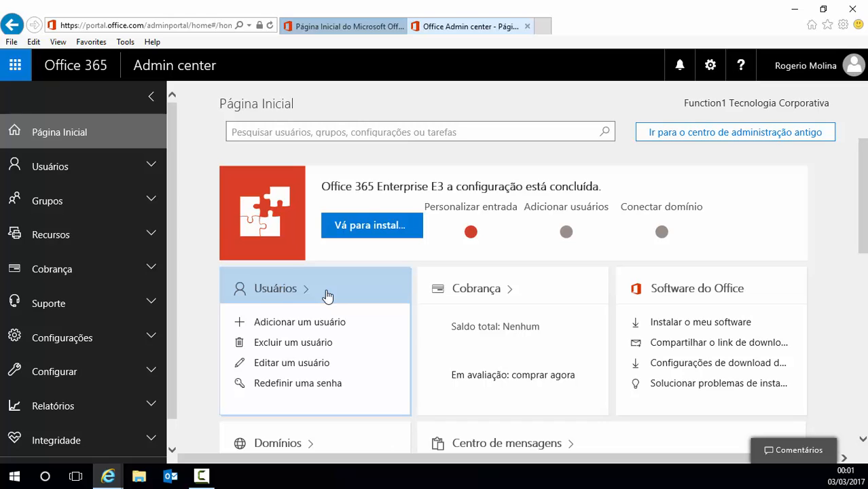
left_click(721, 139)
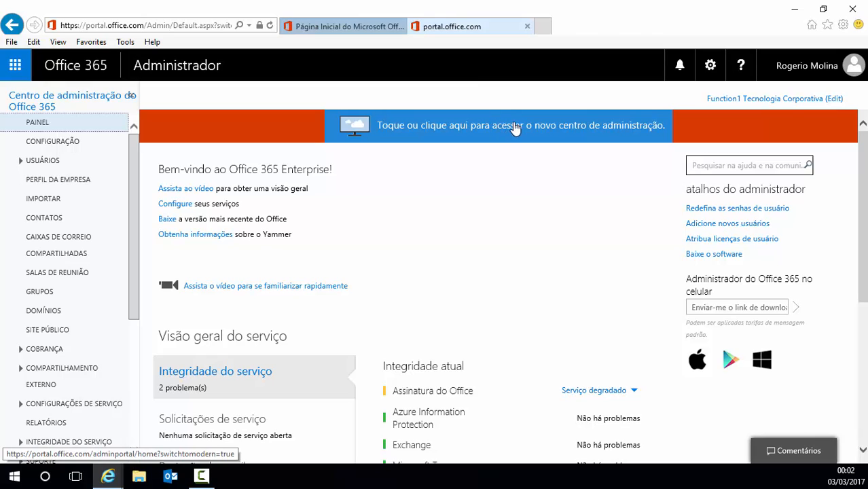
left_click(514, 132)
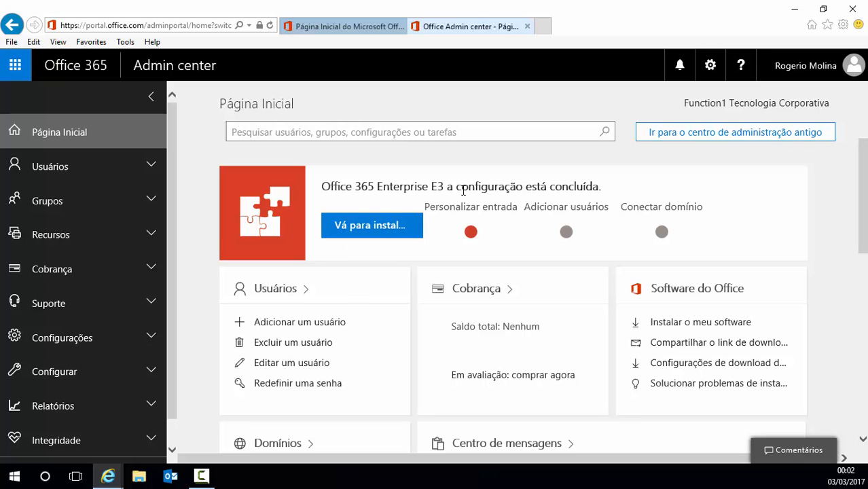
Step: In the Enterprise E3 setup guide, keep the existing onmicrosoft.com domain, then return home
left_click(362, 231)
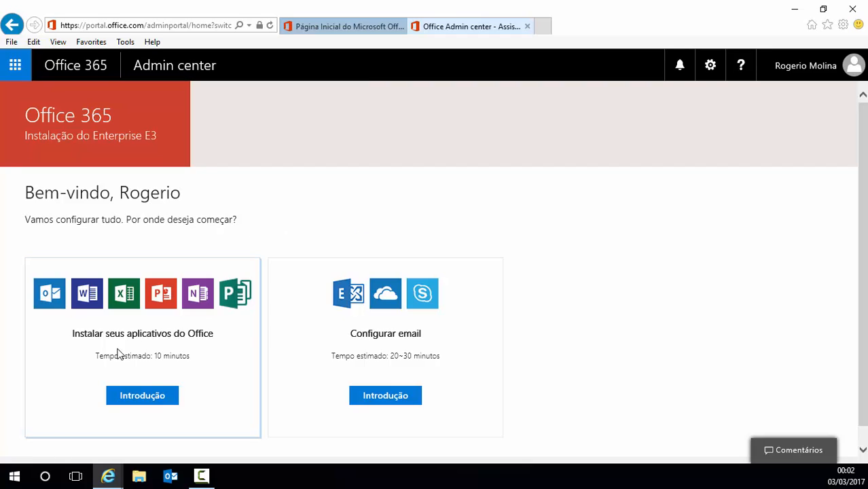
left_click(381, 399)
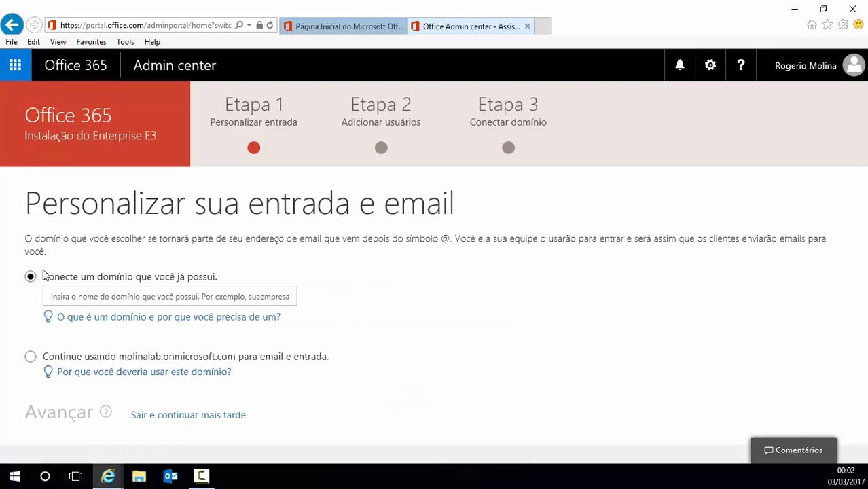
left_click(30, 358)
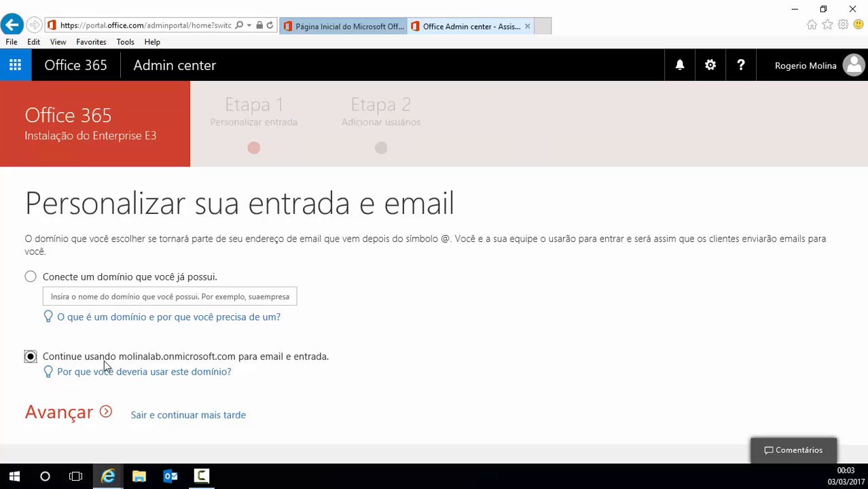
left_click(59, 414)
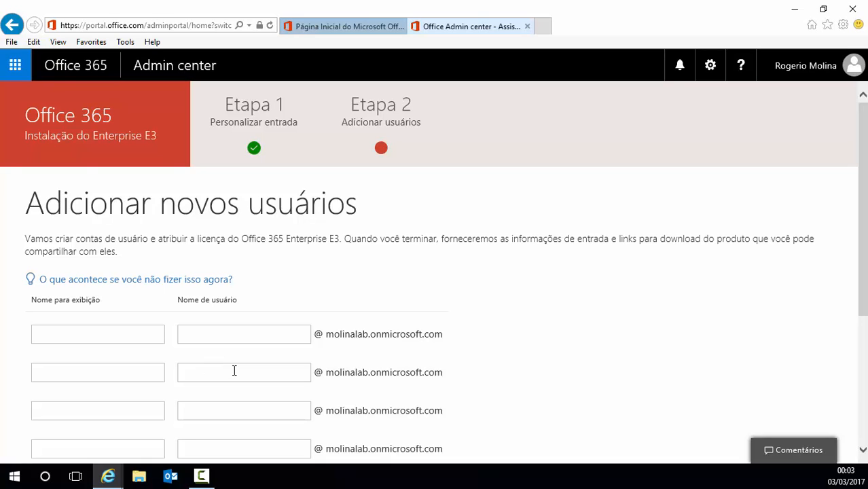
left_click(11, 25)
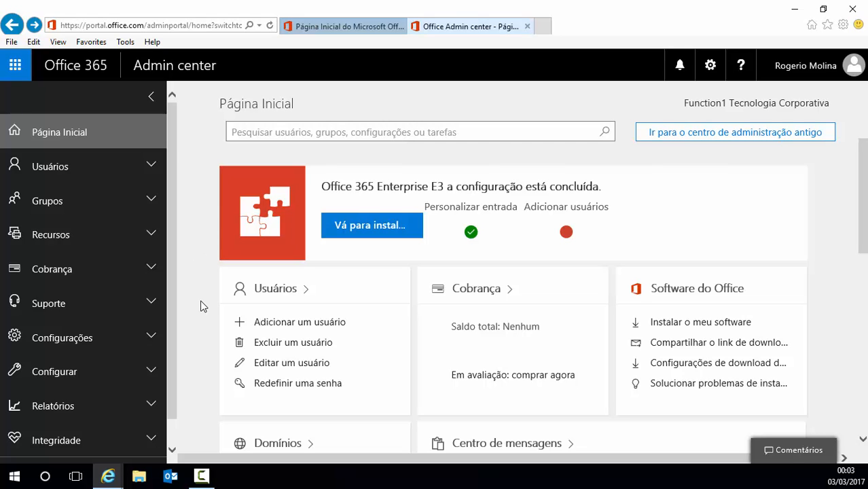
Step: Open Usuários ativos from the Usuários card on the admin home page
scroll(196, 280, "down", 1)
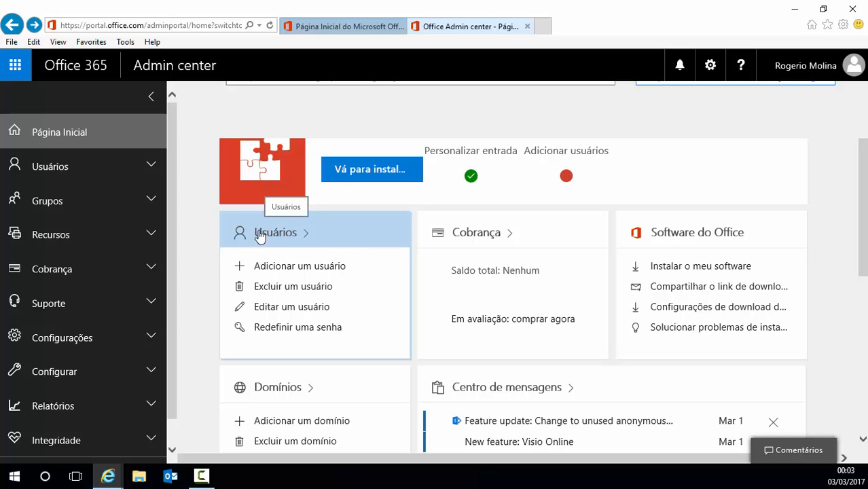
left_click(288, 235)
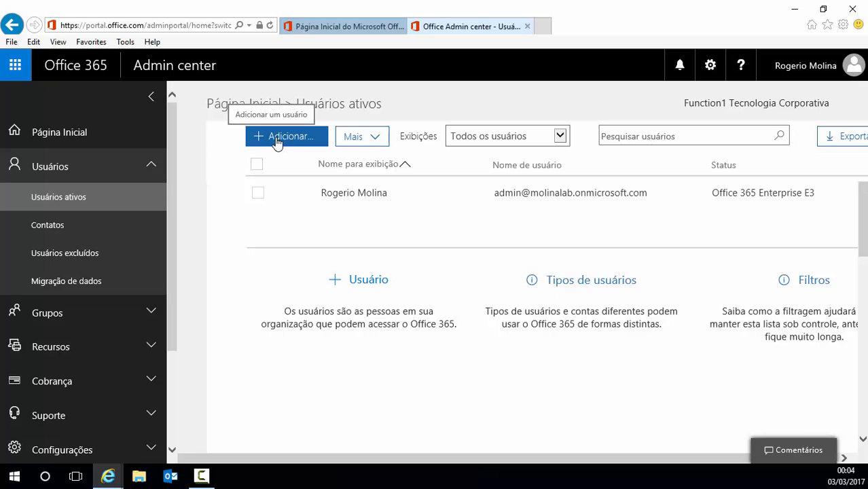
left_click(379, 139)
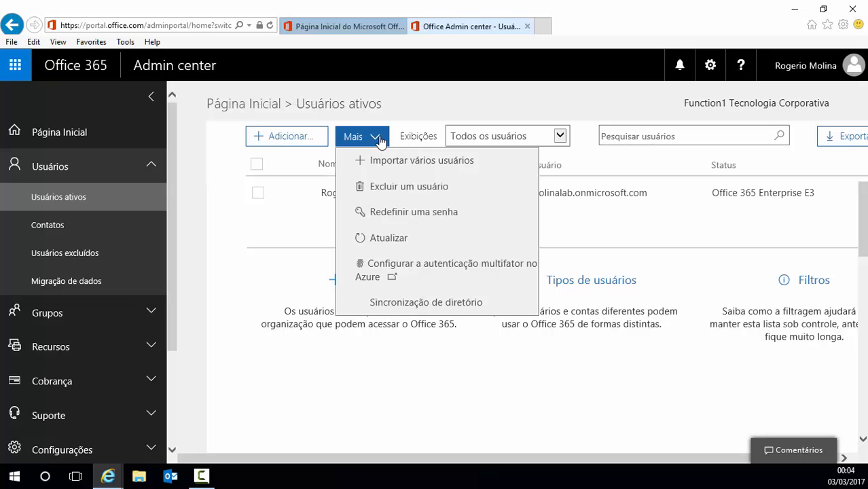
left_click(473, 163)
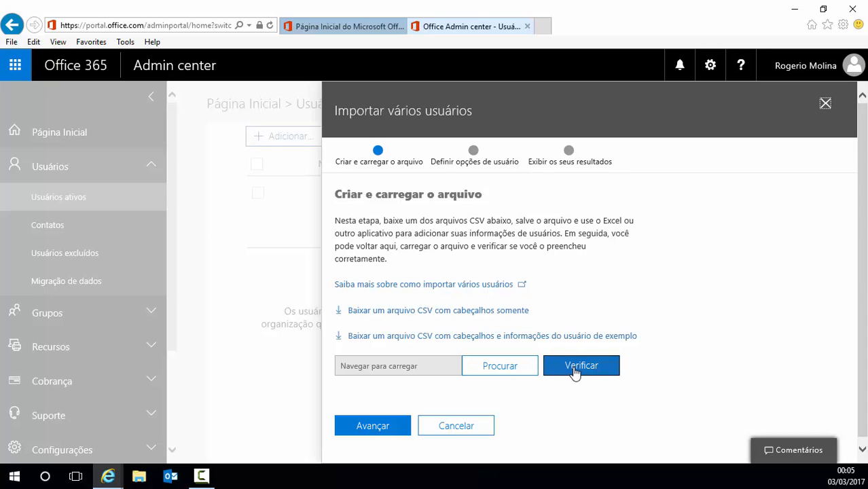
left_click(451, 427)
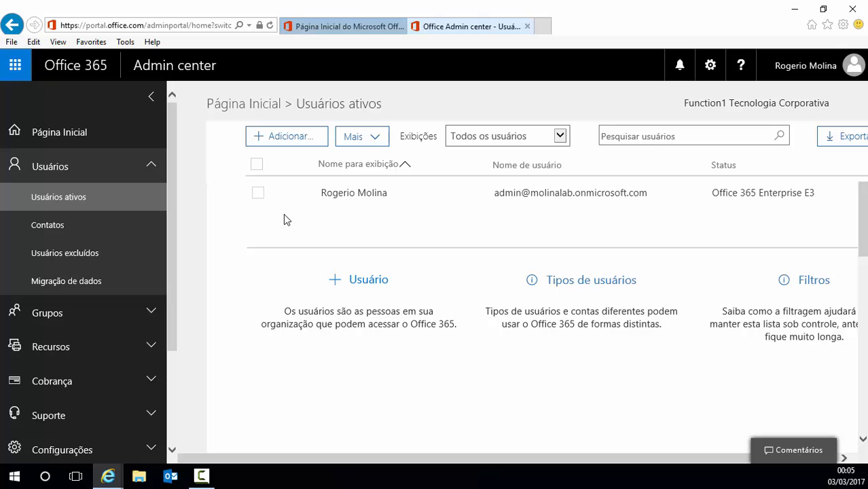
Step: Start a new user and enter their first name, last name, display name and username
left_click(277, 141)
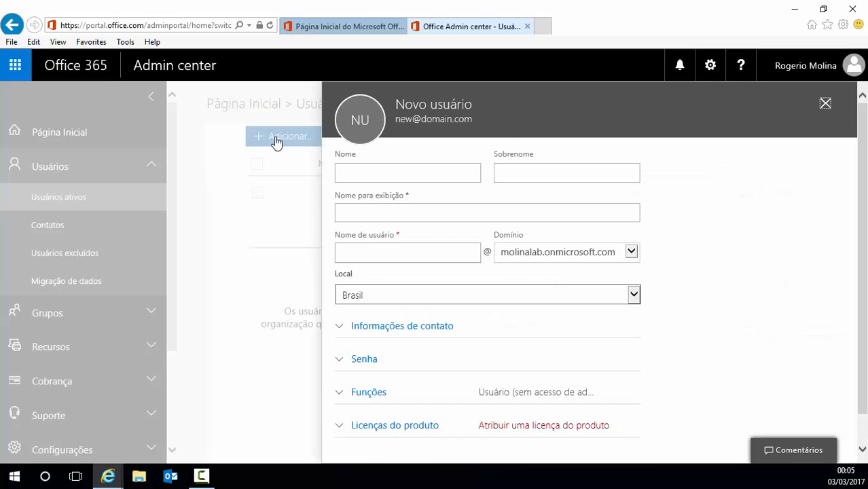
left_click(373, 173)
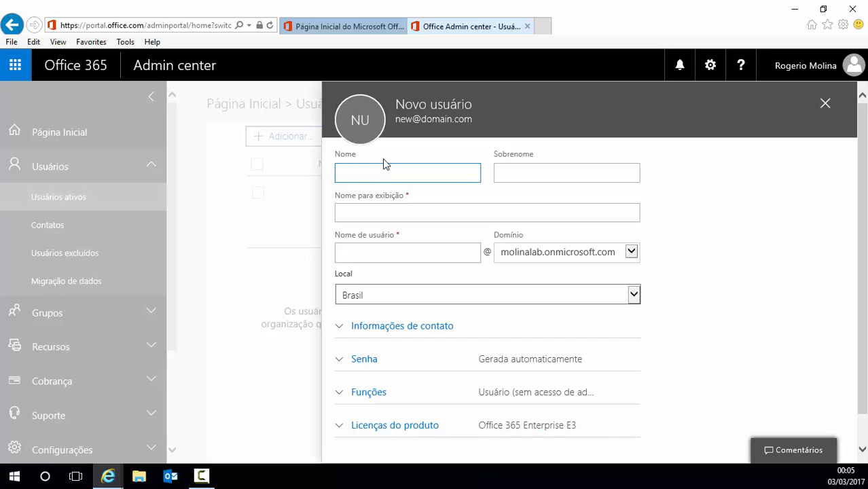
key("Tab")
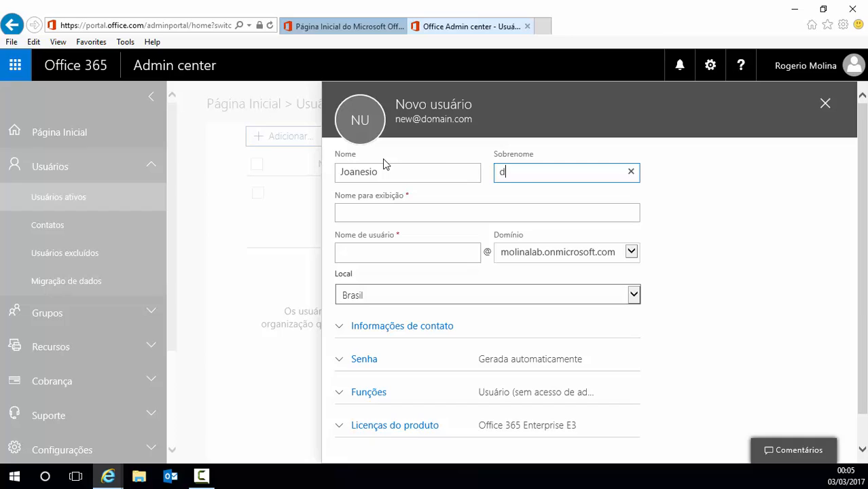
left_click(394, 212)
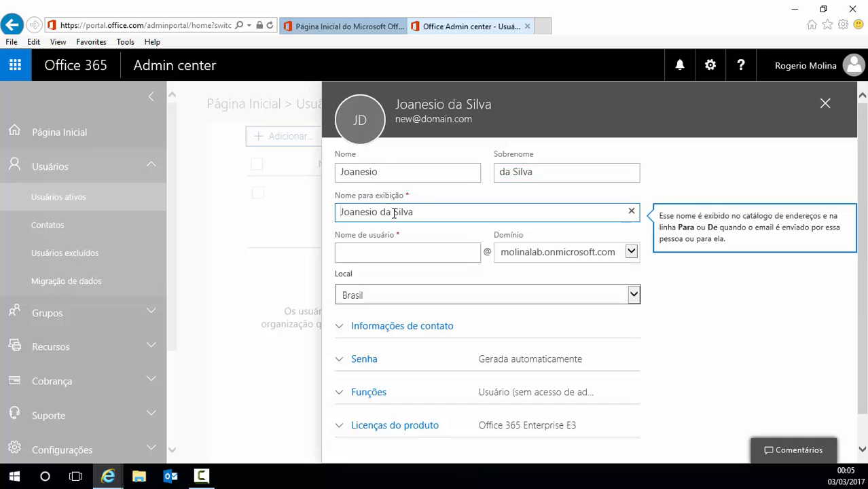
left_click(385, 250)
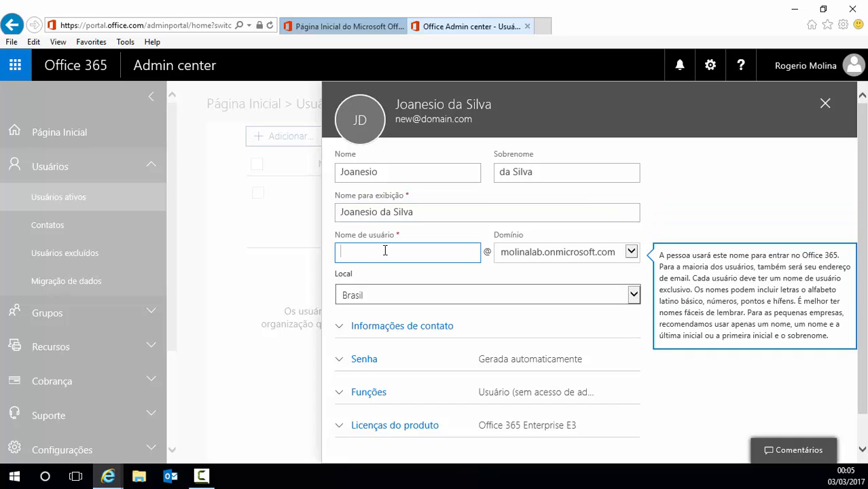
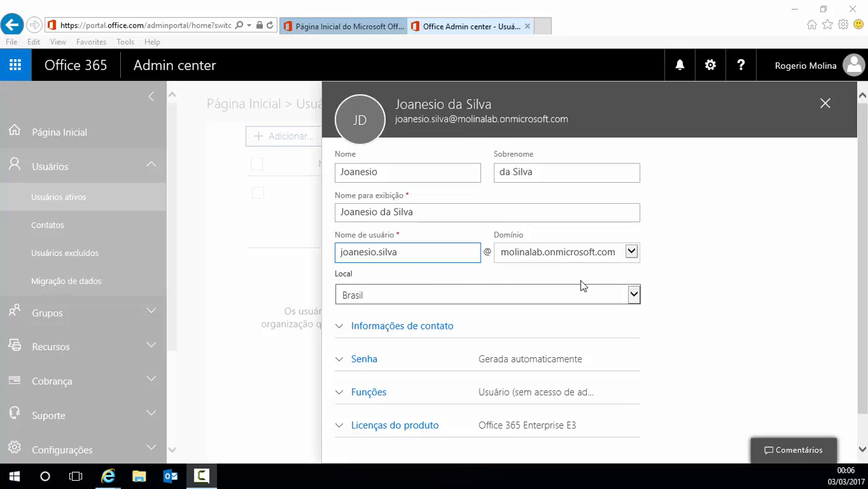
left_click(636, 297)
left_click(634, 297)
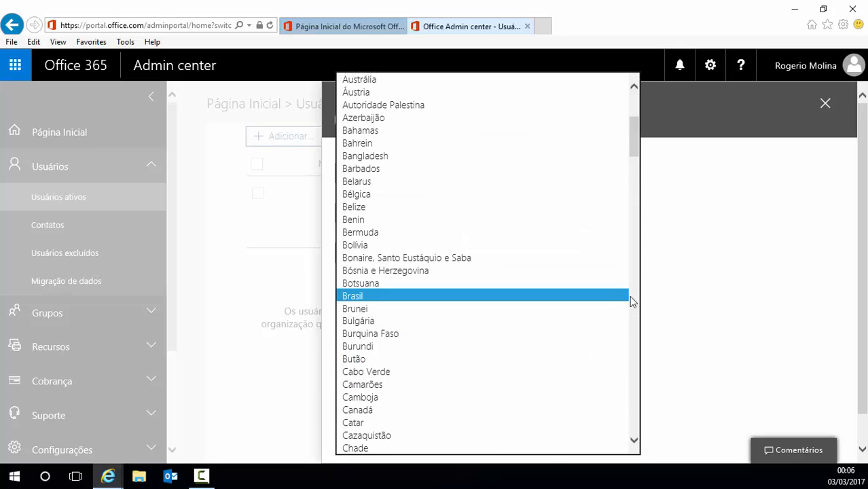
left_click(359, 296)
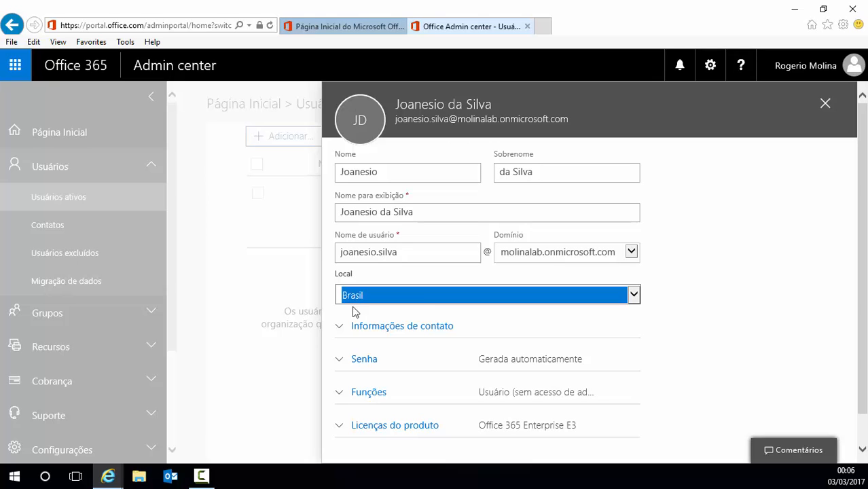
left_click(342, 328)
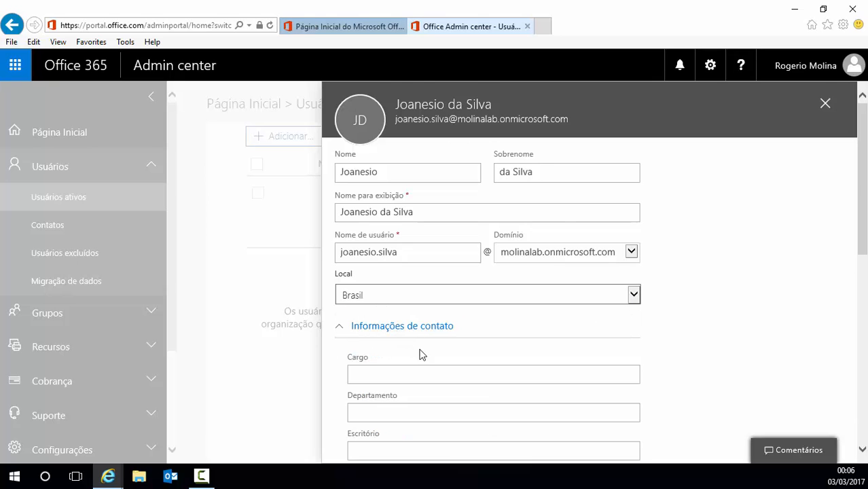
scroll(421, 354, "down", 7)
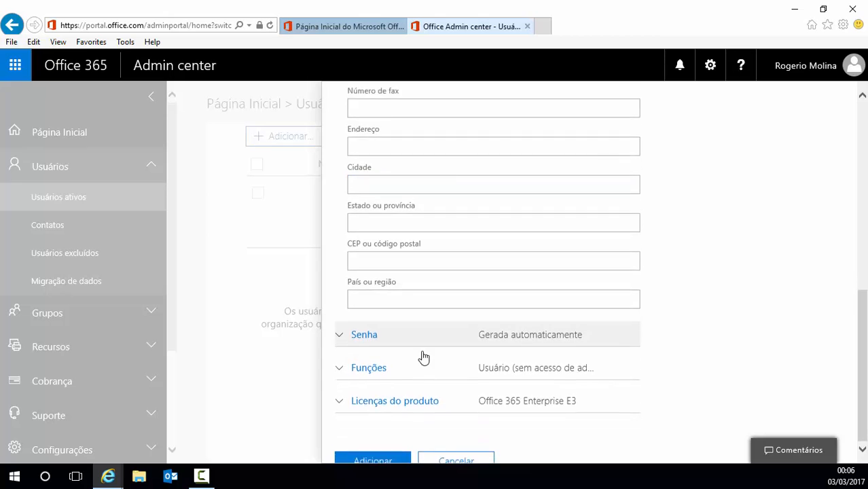
scroll(423, 353, "up", 5)
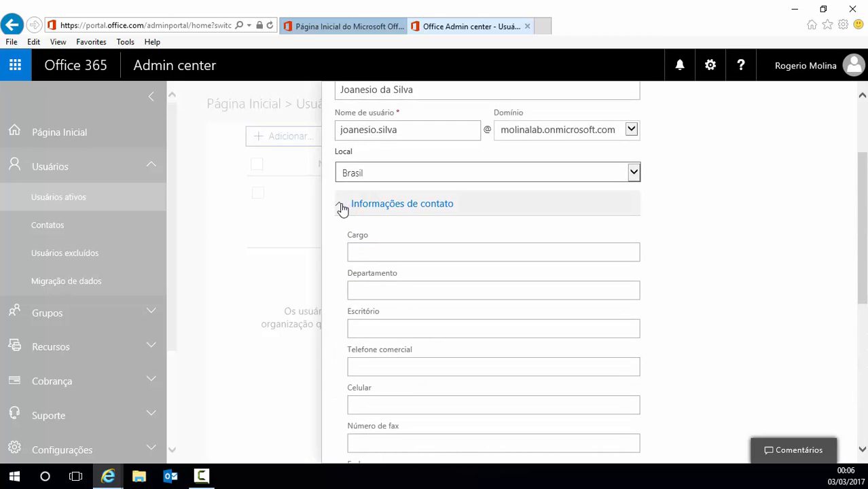
left_click(342, 207)
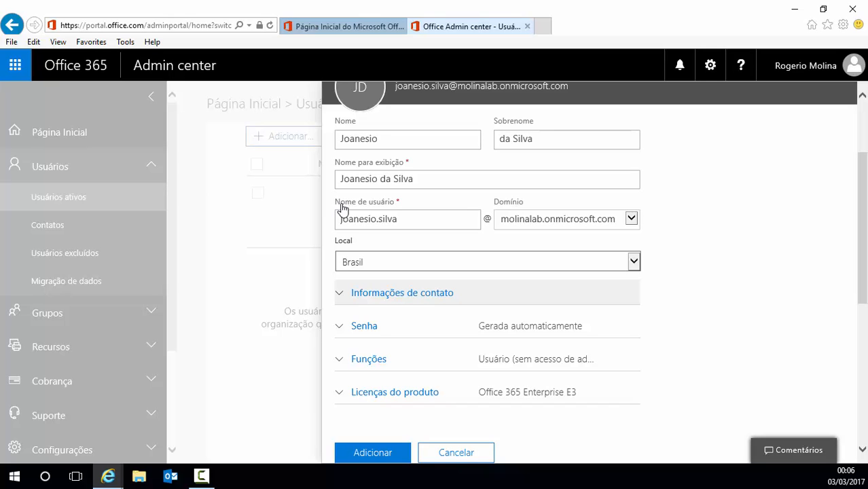
Step: Choose 'Permita-me criar a senha' and enter a strong password for the new user
left_click(340, 329)
scroll(511, 361, "down", 3)
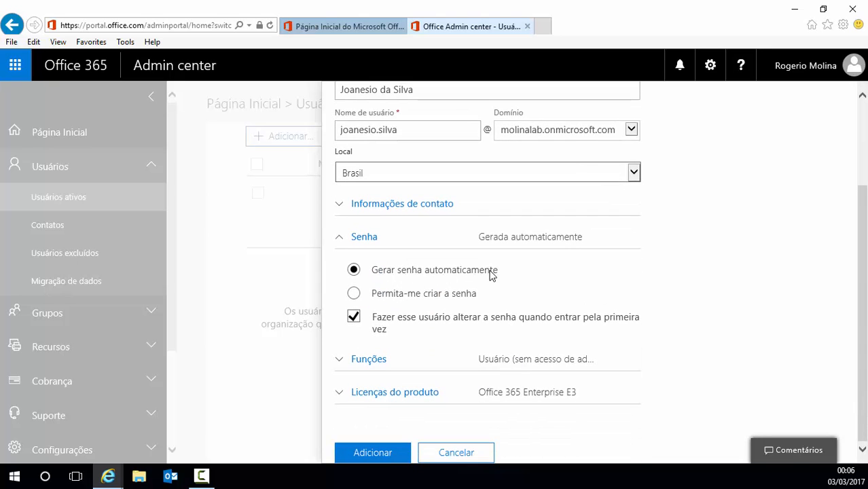
left_click(353, 293)
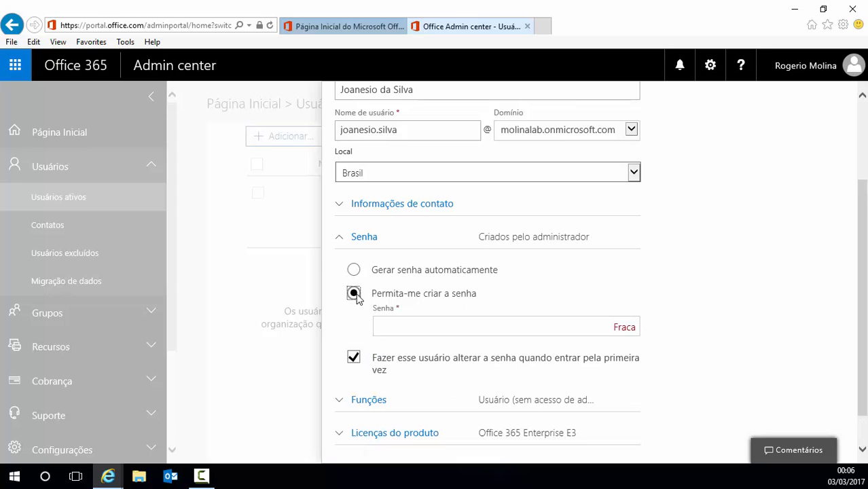
left_click(408, 329)
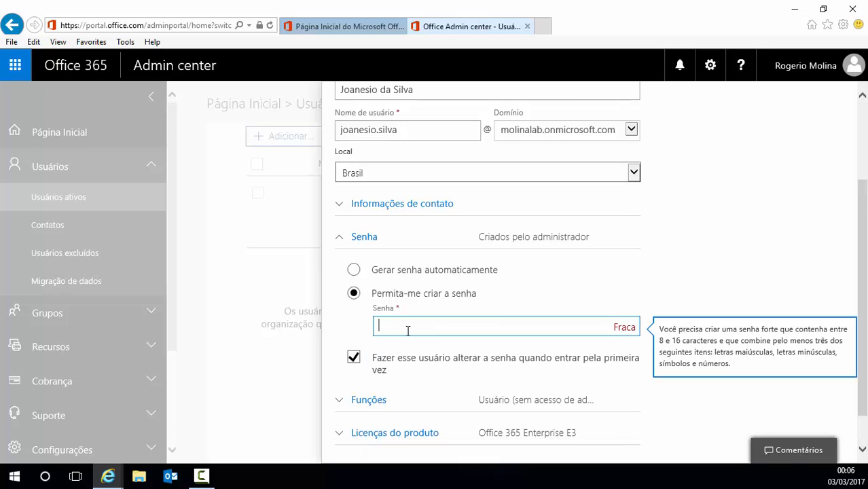
type("••••••••")
scroll(364, 355, "down", 1)
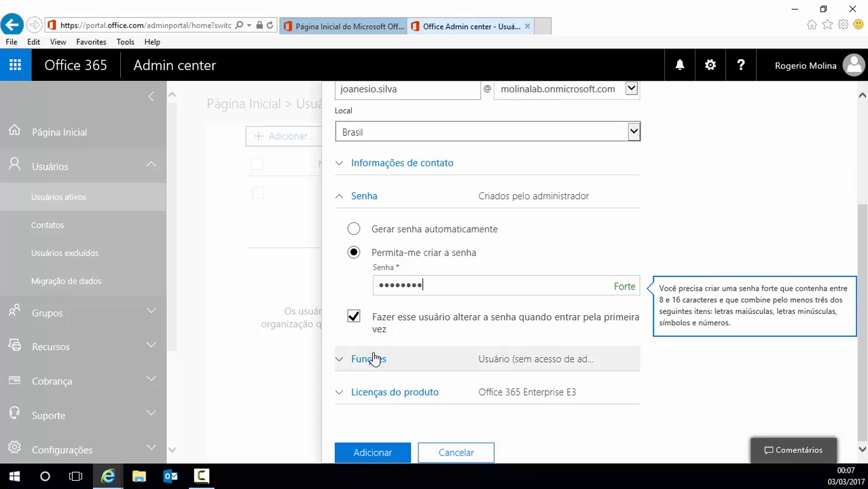
left_click(340, 361)
scroll(422, 349, "down", 3)
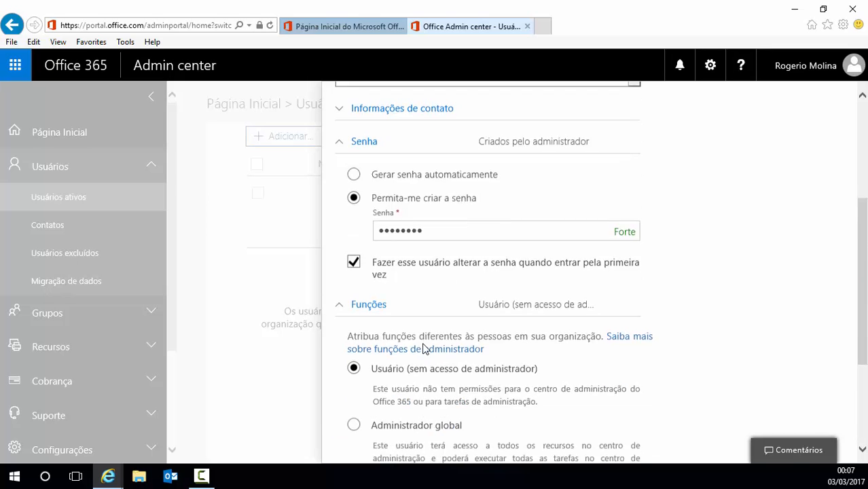
scroll(427, 348, "down", 1)
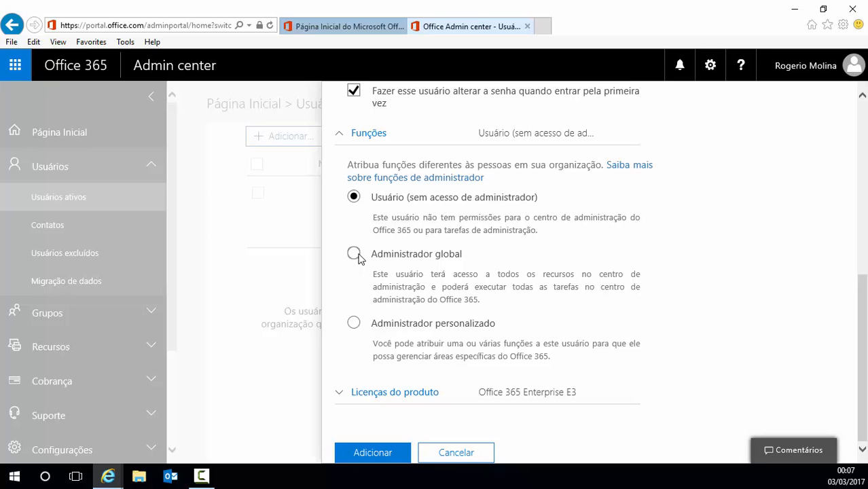
left_click(354, 323)
scroll(485, 343, "down", 3)
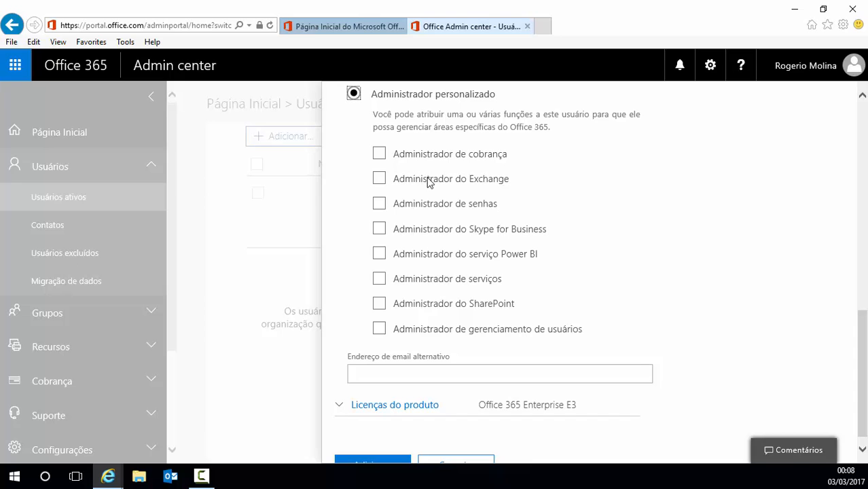
scroll(478, 109, "up", 3)
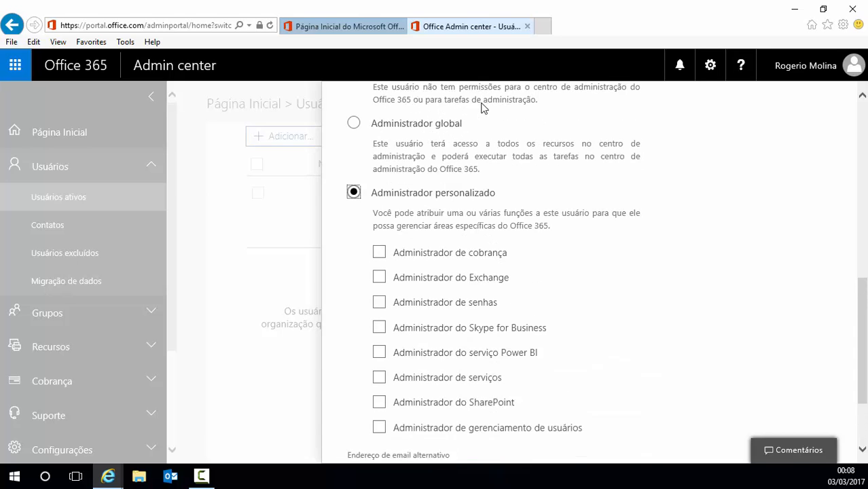
left_click(351, 140)
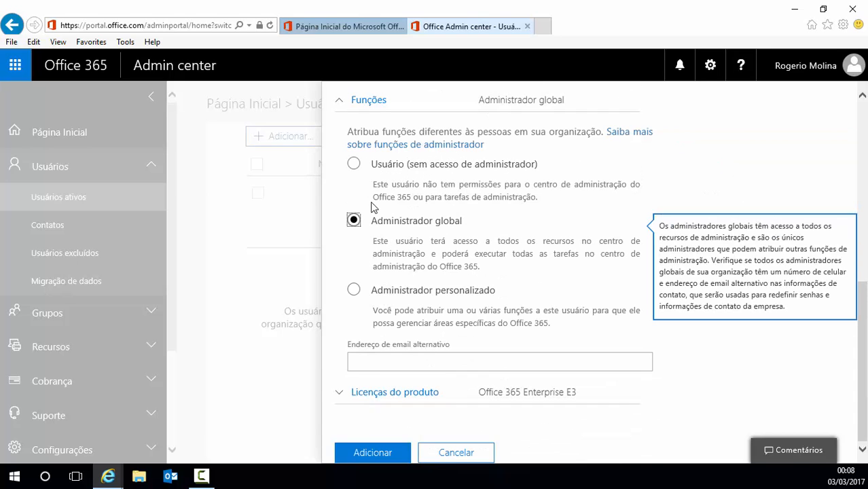
left_click(399, 362)
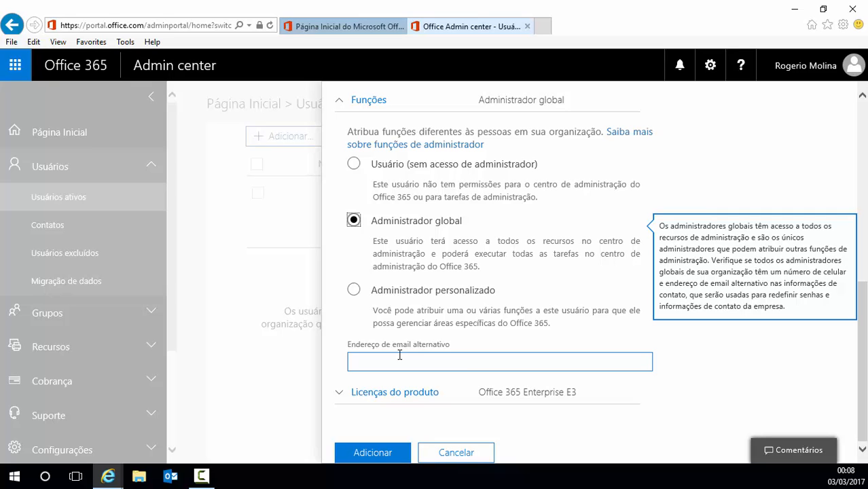
left_click(355, 165)
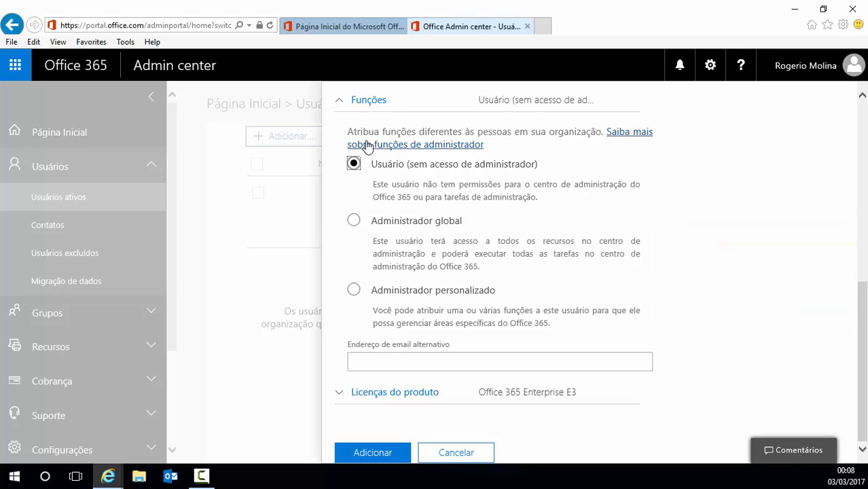
left_click(342, 100)
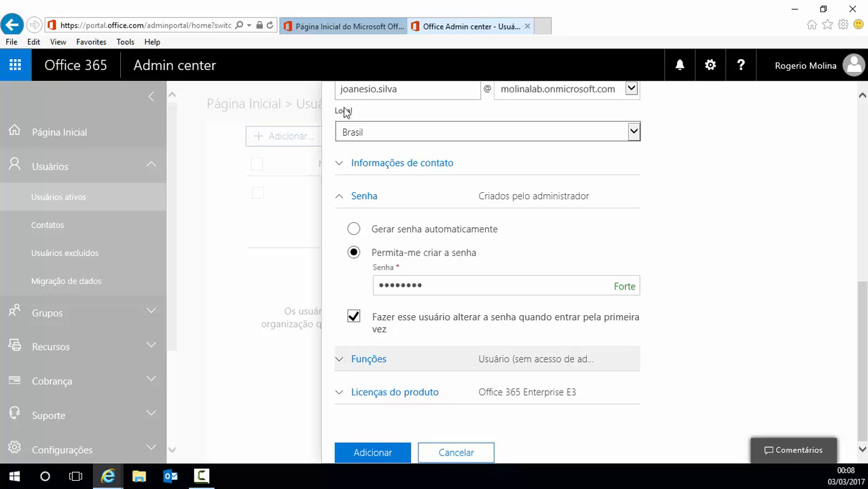
Step: Under Licenças do produto, briefly choose no licence, then re-assign Office 365 Enterprise E3
left_click(342, 198)
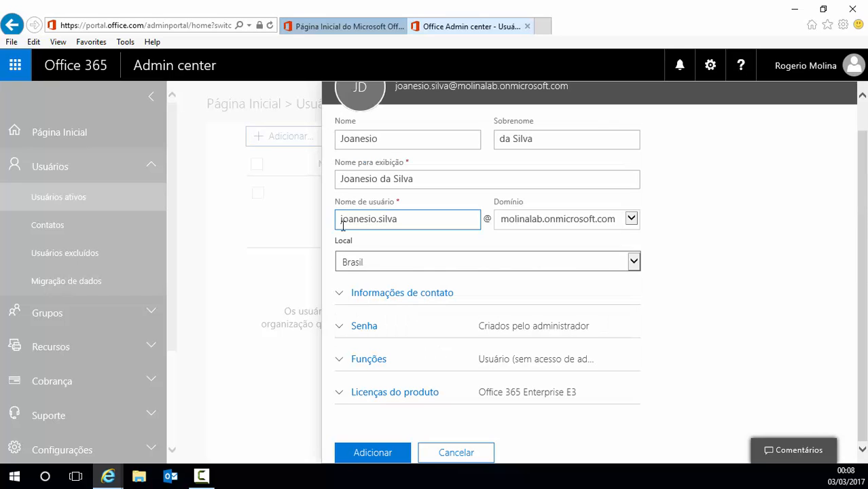
left_click(340, 394)
scroll(421, 346, "down", 3)
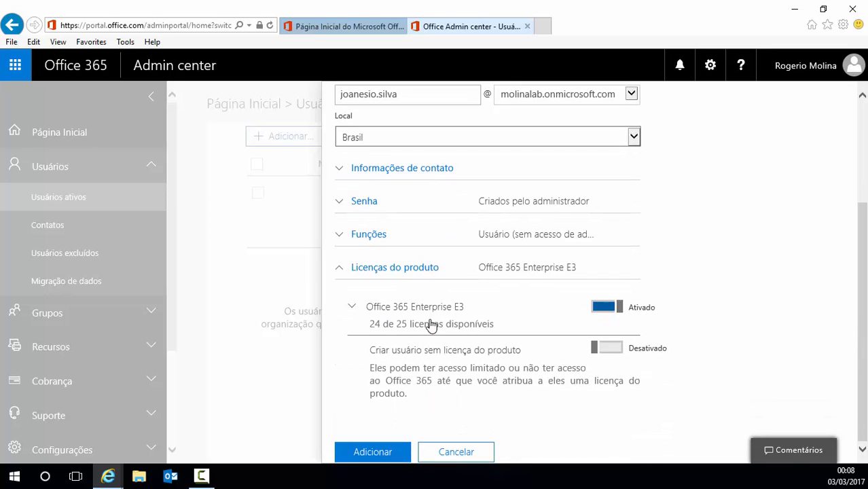
left_click(615, 350)
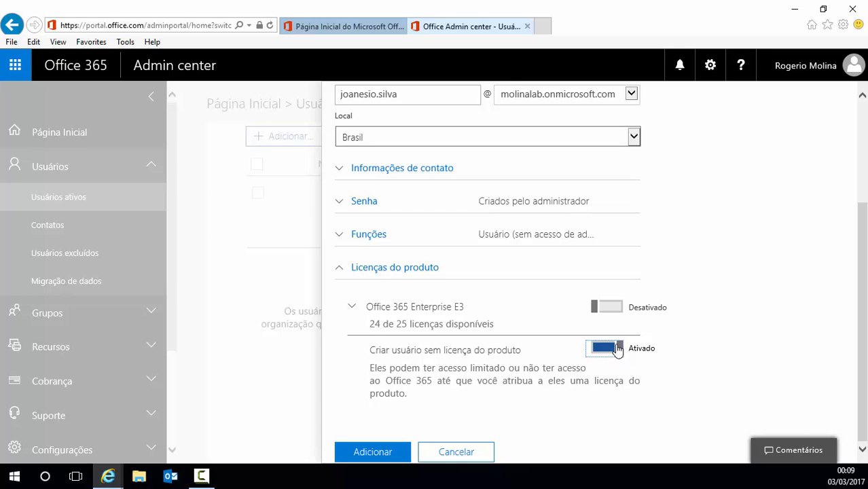
left_click(620, 309)
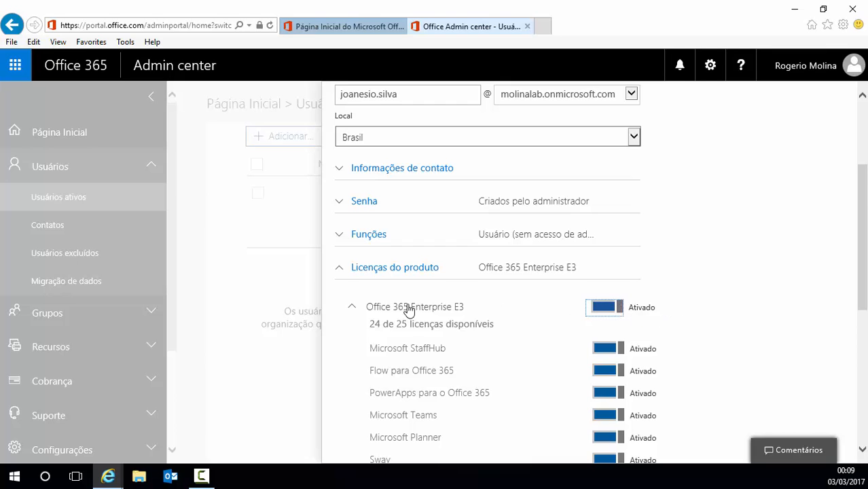
scroll(706, 307, "down", 3)
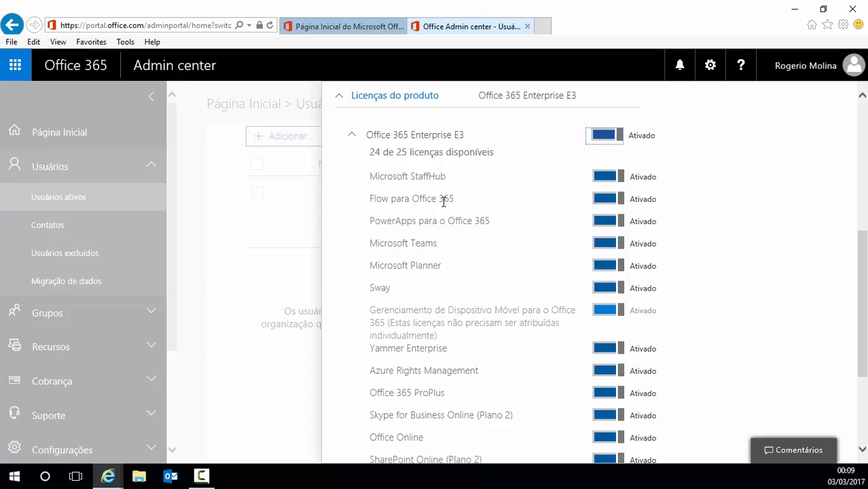
scroll(663, 315, "down", 2)
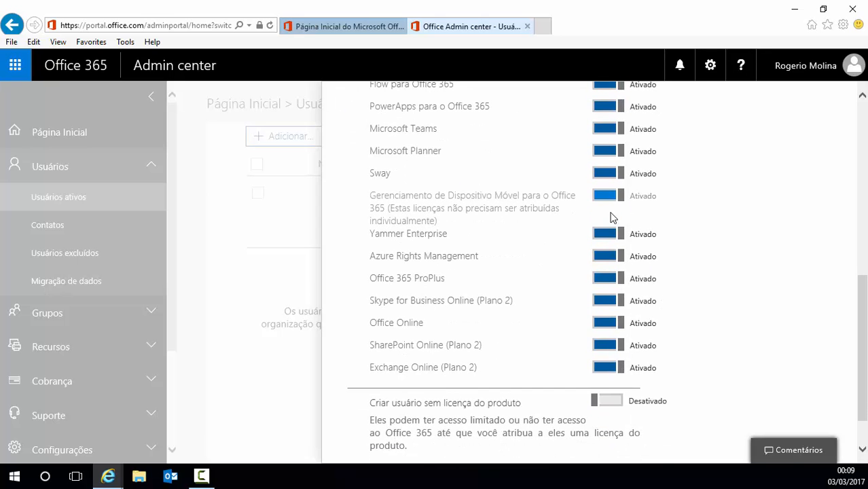
scroll(615, 295, "up", 2)
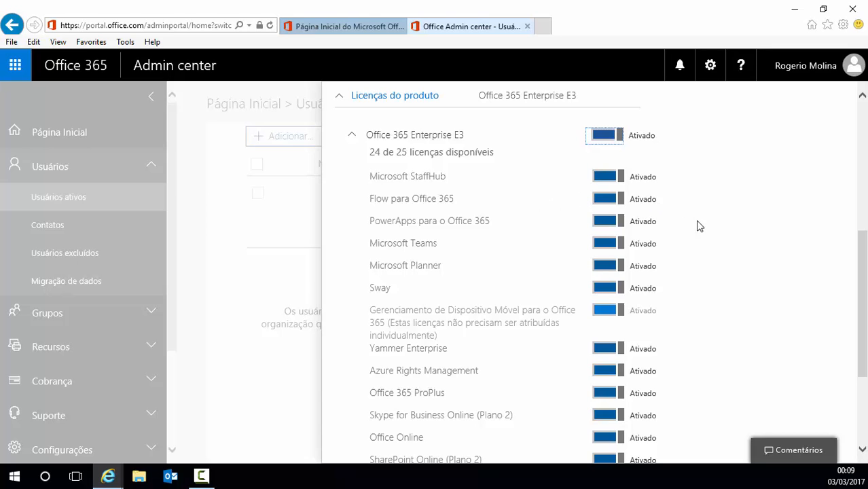
scroll(700, 235, "down", 3)
scroll(700, 244, "up", 3)
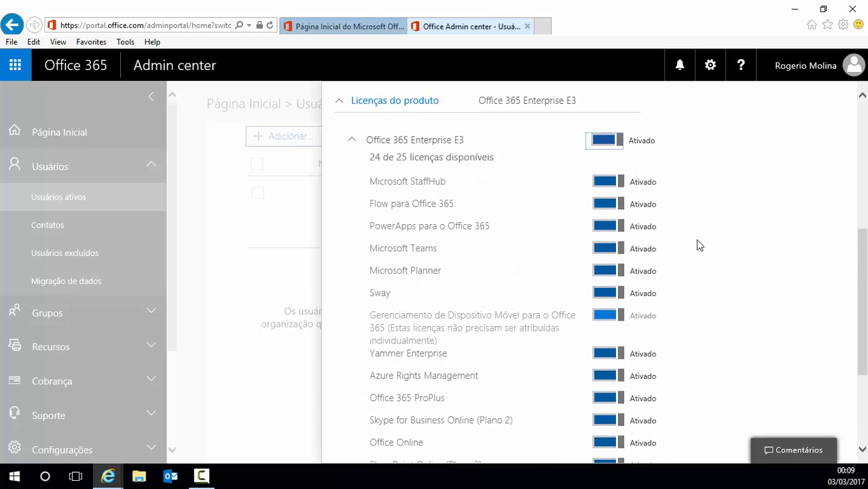
left_click(352, 140)
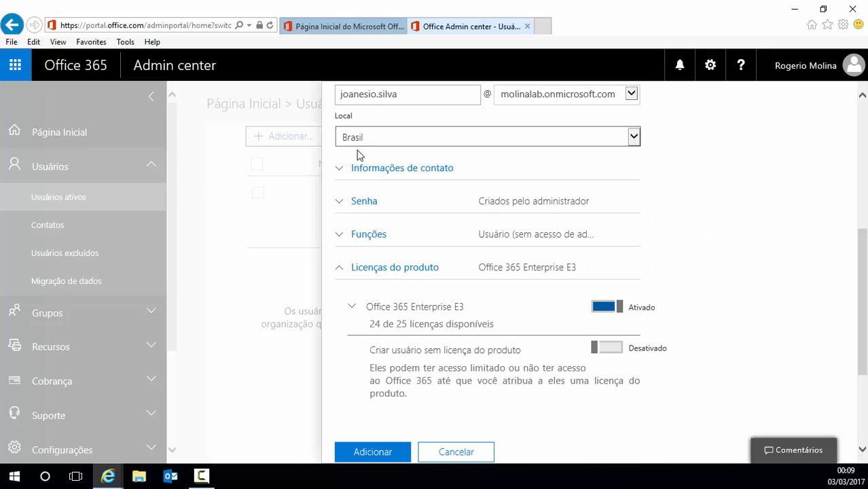
Step: Create the user and e-mail the new password to the admin via 'Enviar email e fechar'
left_click(373, 452)
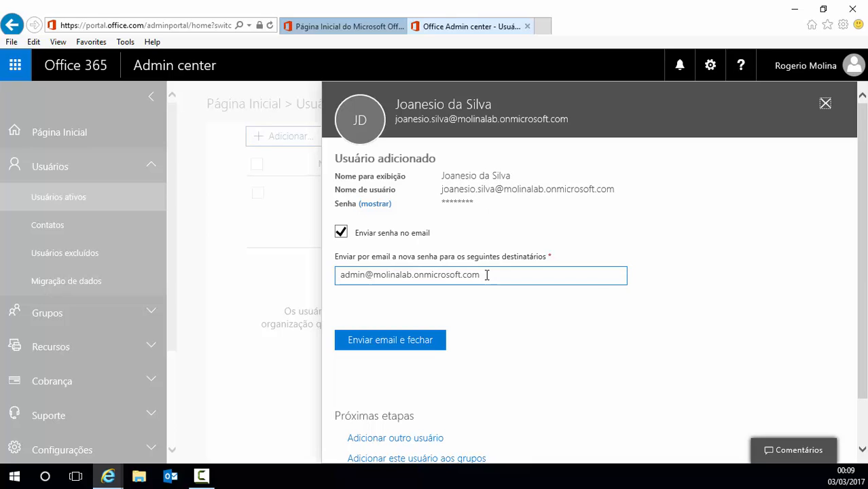
left_click_drag(486, 274, 337, 275)
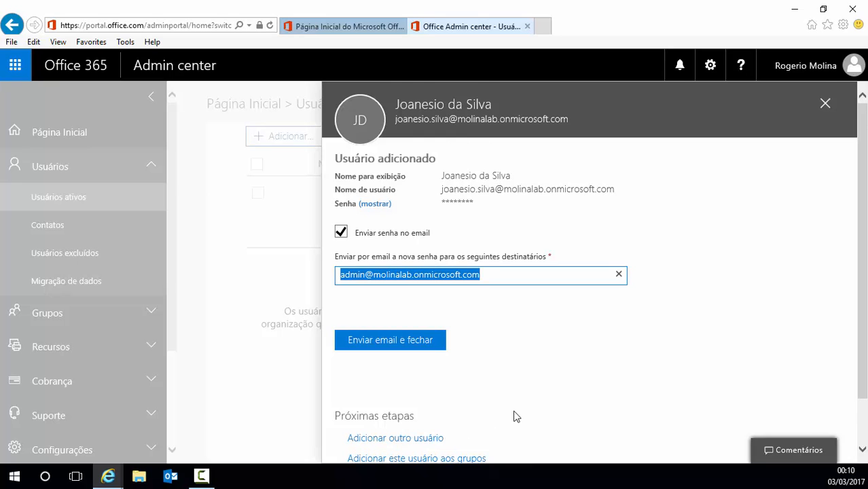
scroll(479, 421, "down", 1)
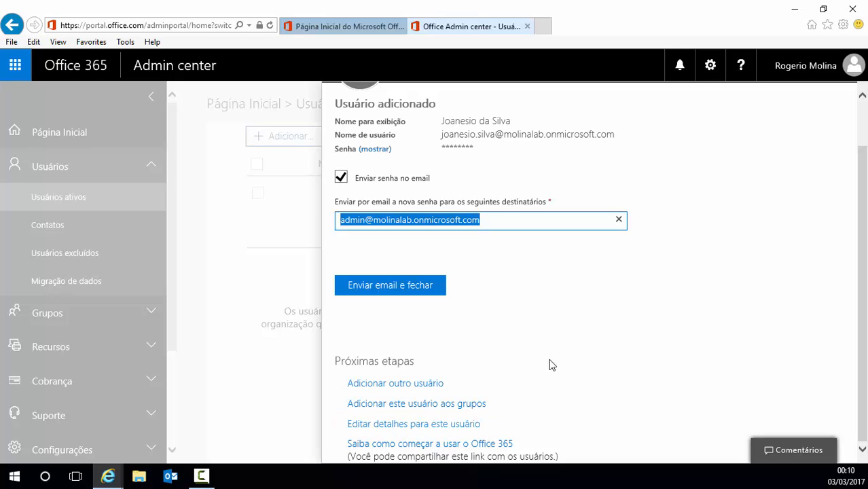
scroll(551, 366, "up", 1)
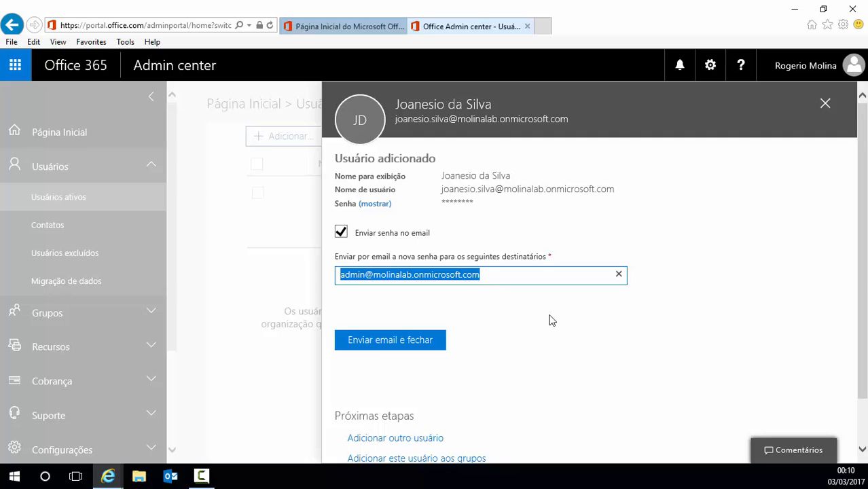
left_click(379, 346)
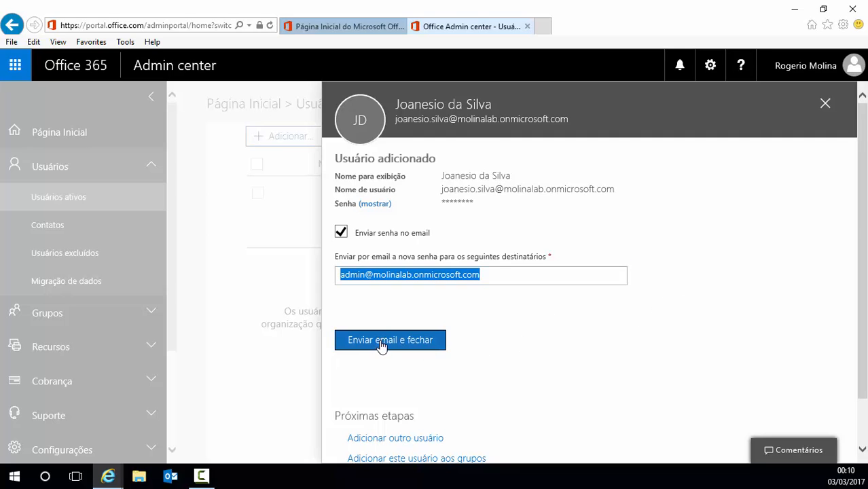
Step: Close the user-added panel and browse the Usuários, Recursos and Configurações navigation sections
left_click(824, 104)
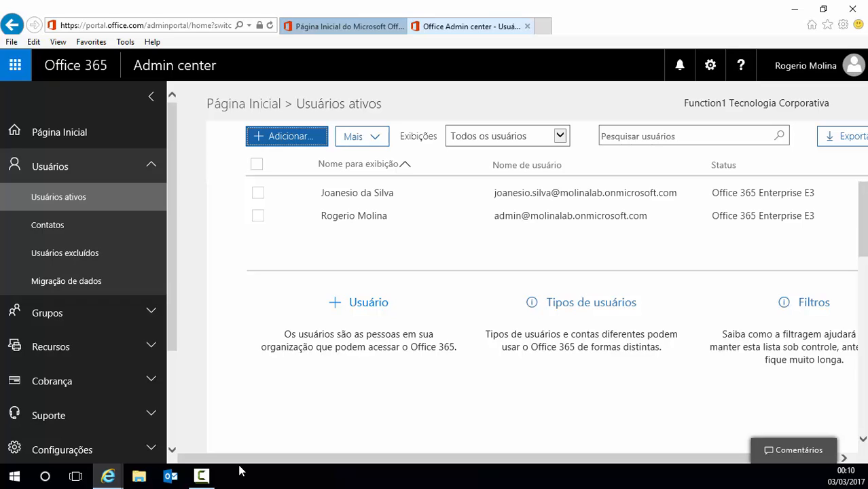
left_click(59, 175)
left_click(58, 175)
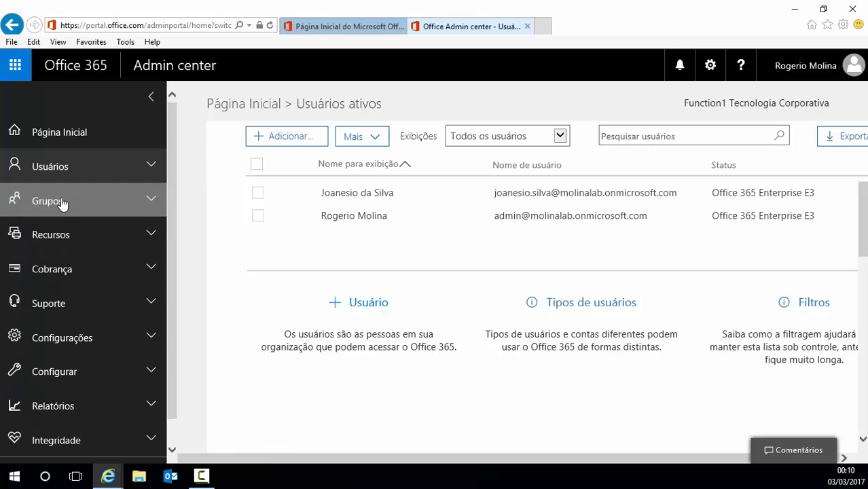
left_click(58, 242)
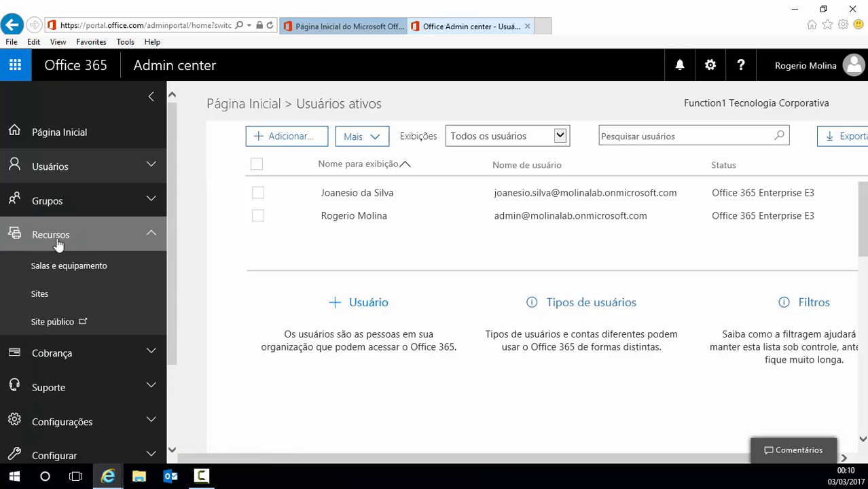
left_click(59, 242)
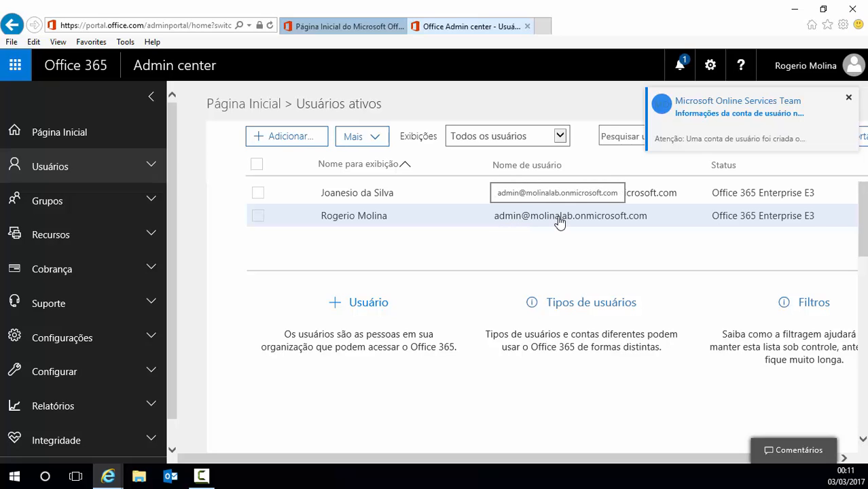
scroll(66, 266, "down", 1)
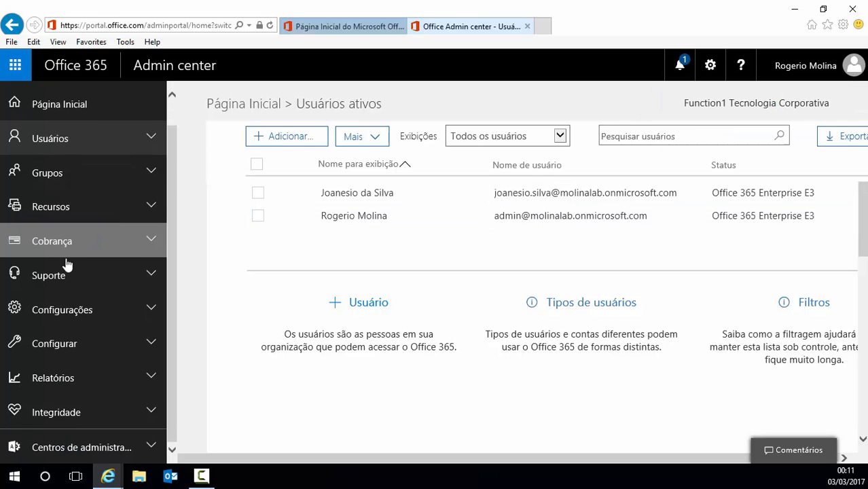
left_click(152, 312)
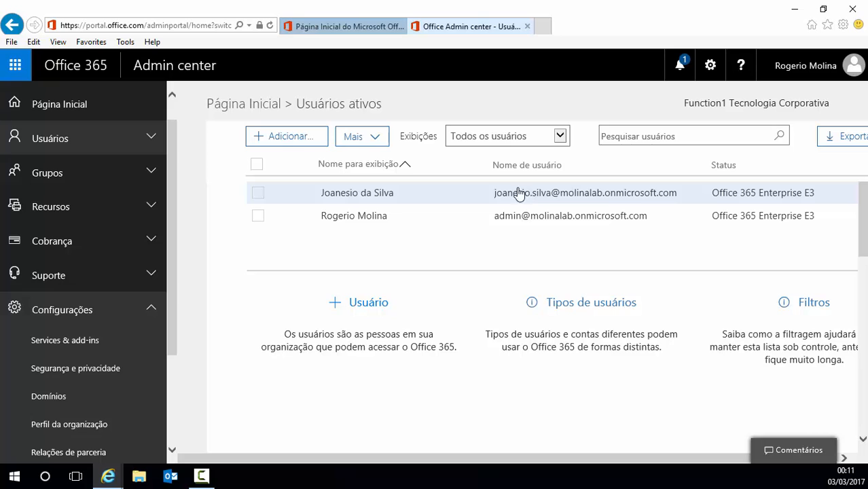
Step: Open the Domínios page, then start and cancel adding a new domain
left_click(52, 406)
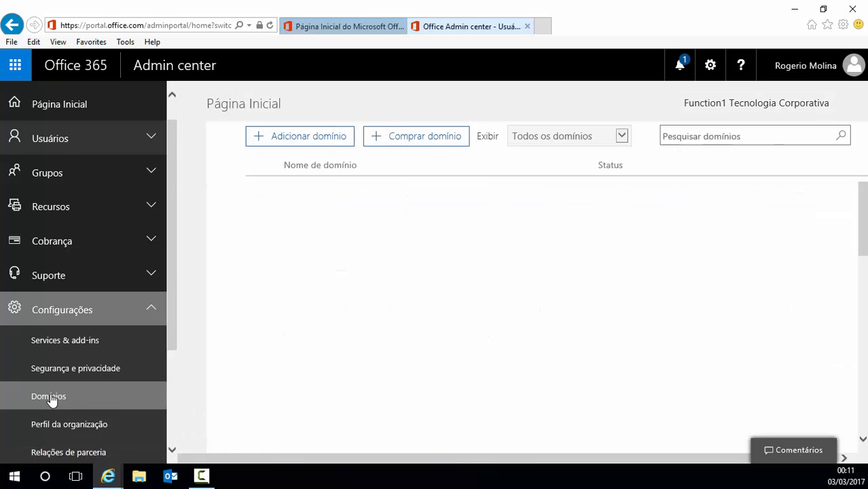
left_click(309, 137)
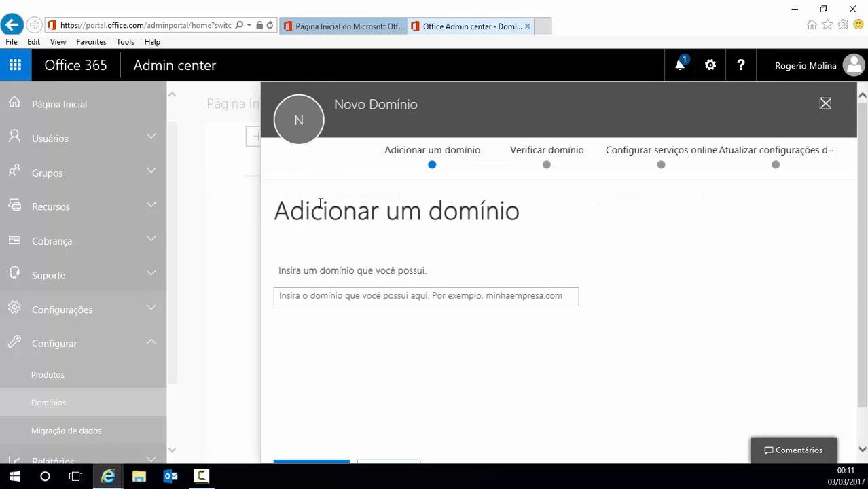
left_click(335, 296)
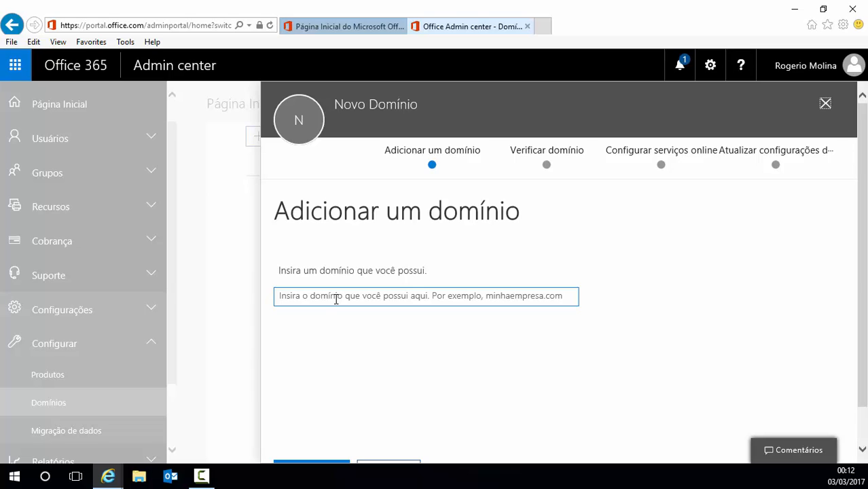
left_click(824, 103)
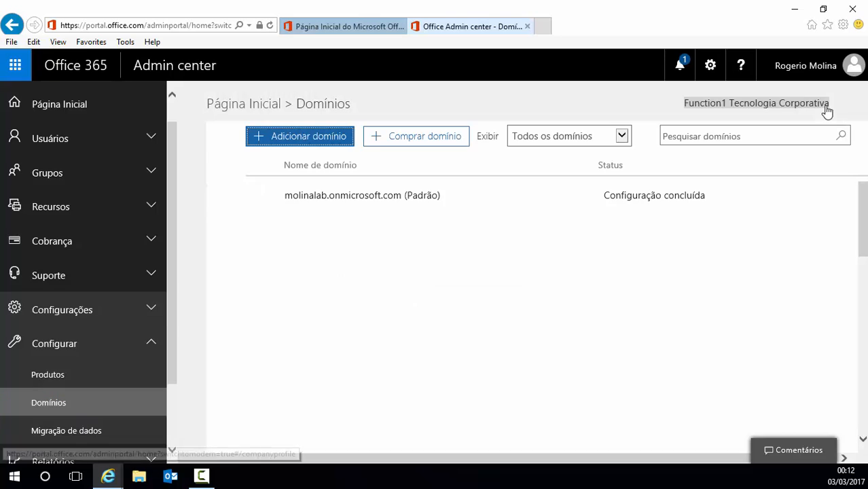
Step: Expand the Configurações and Centros de administração sections in the sidebar navigation
left_click(56, 317)
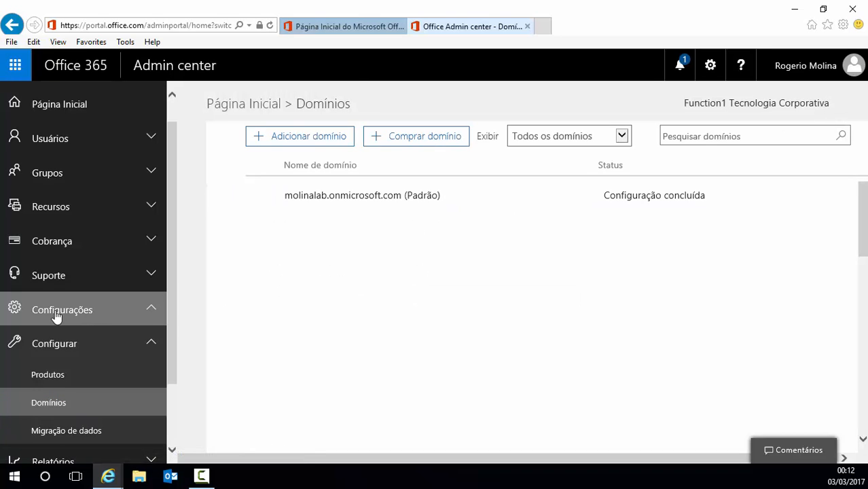
scroll(29, 363, "down", 5)
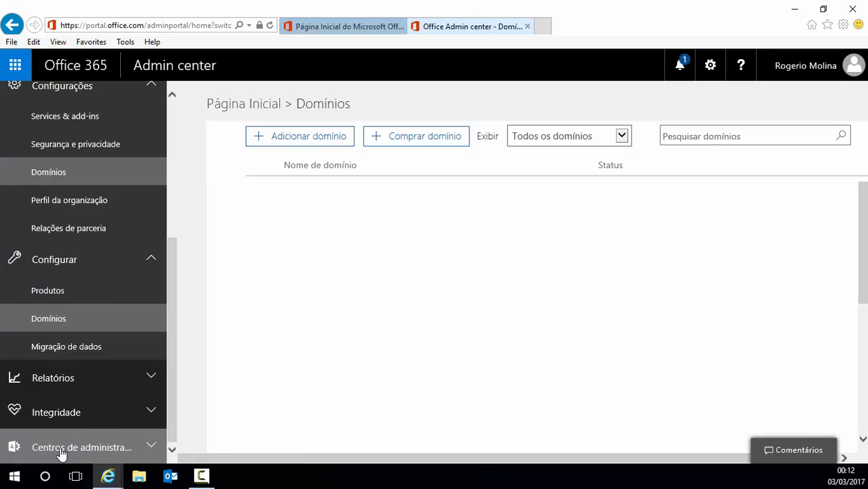
left_click(62, 453)
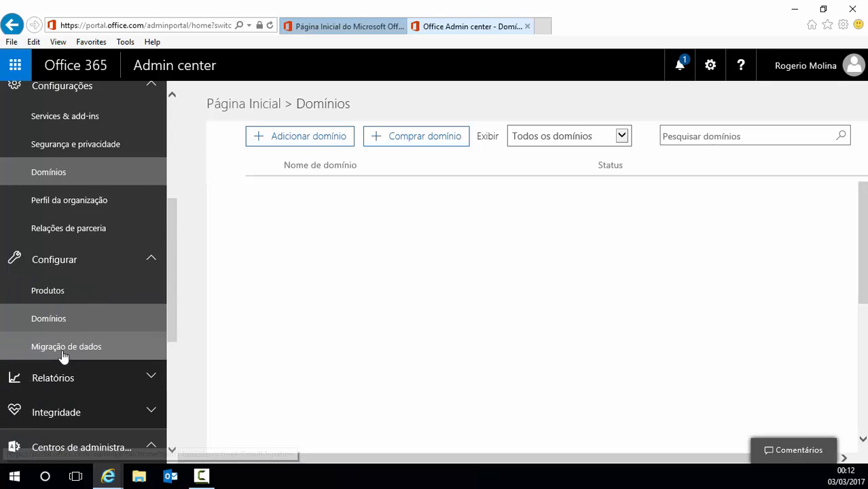
scroll(63, 355, "down", 5)
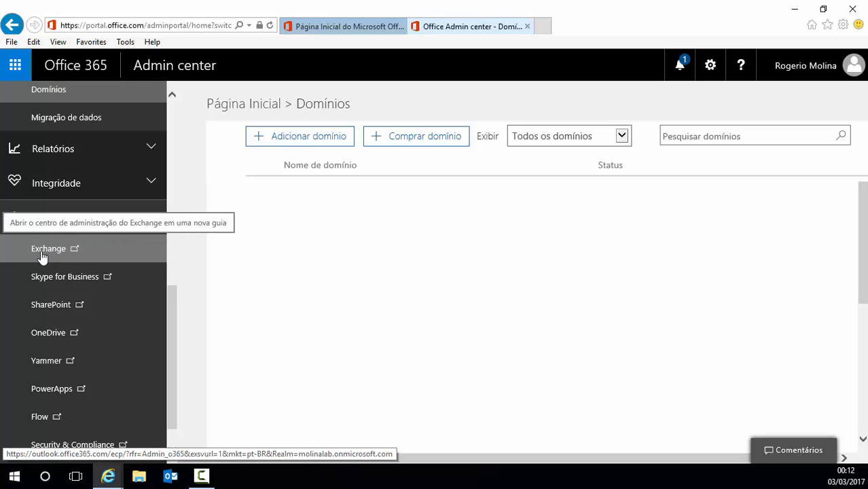
Step: Launch the Exchange admin center in a new tab and go to its 'caixas de correio' list
left_click(42, 251)
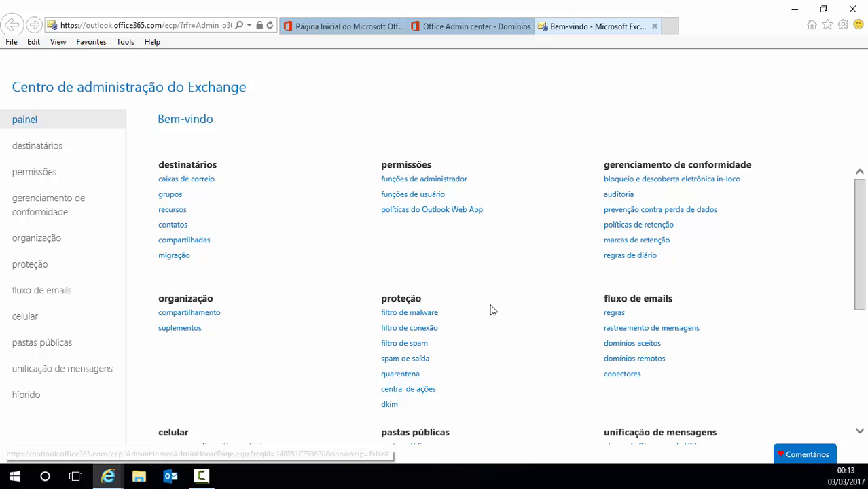
scroll(492, 311, "down", 3)
scroll(492, 311, "up", 3)
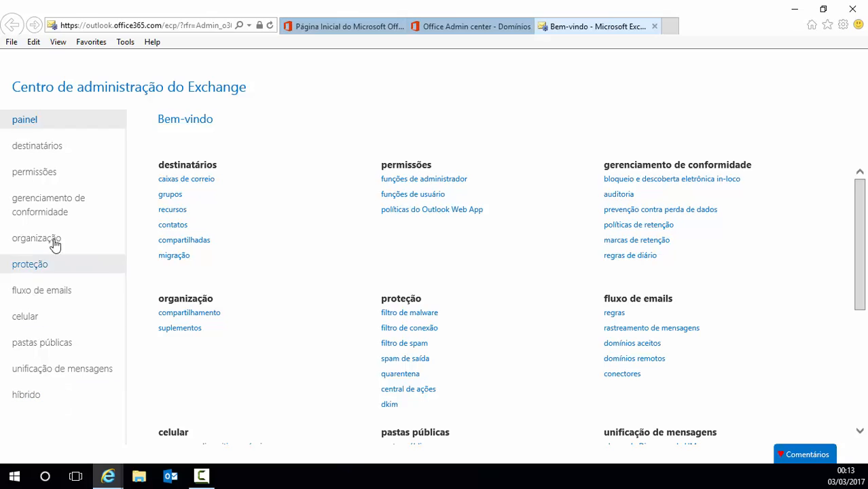
left_click(201, 182)
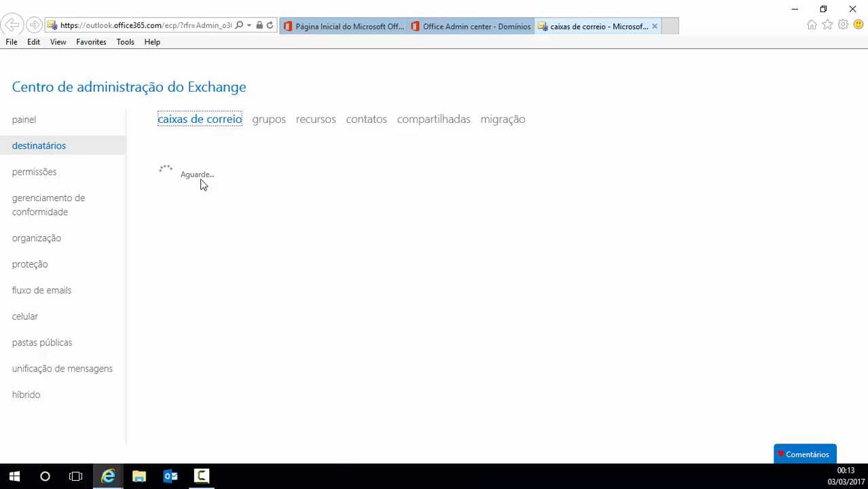
Step: Close the Exchange tab and open the Integridade do serviço page
left_click(654, 26)
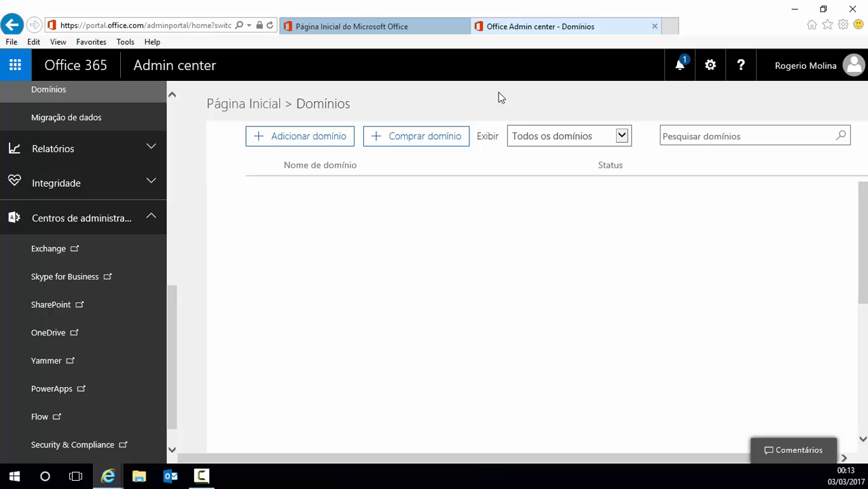
left_click(153, 218)
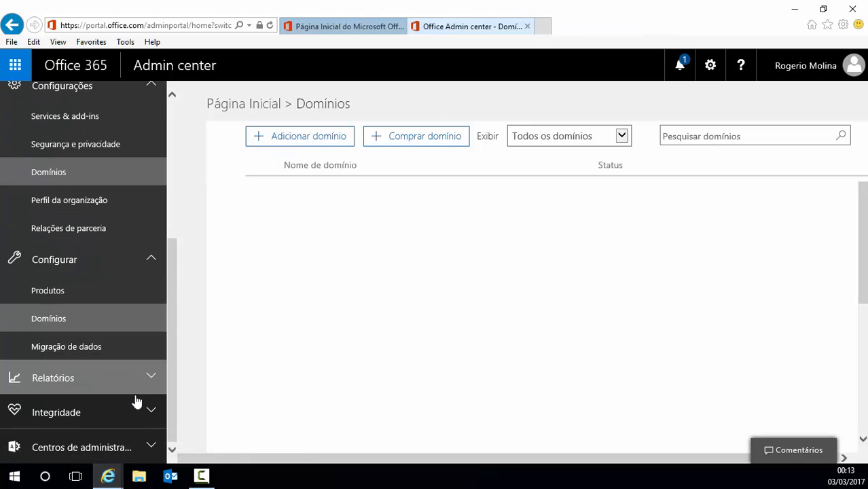
left_click(152, 412)
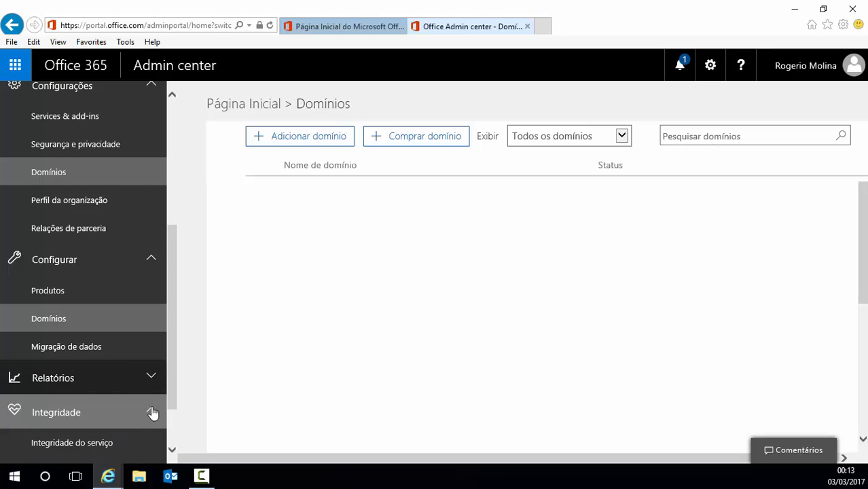
scroll(87, 370, "down", 1)
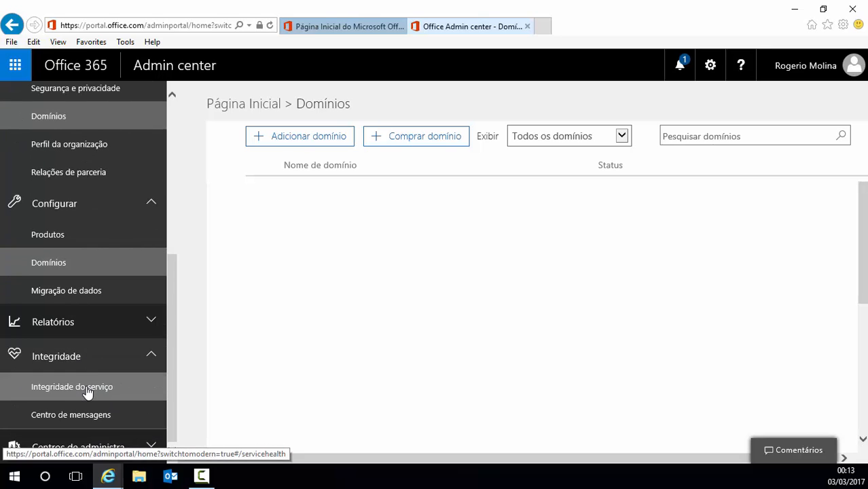
left_click(87, 387)
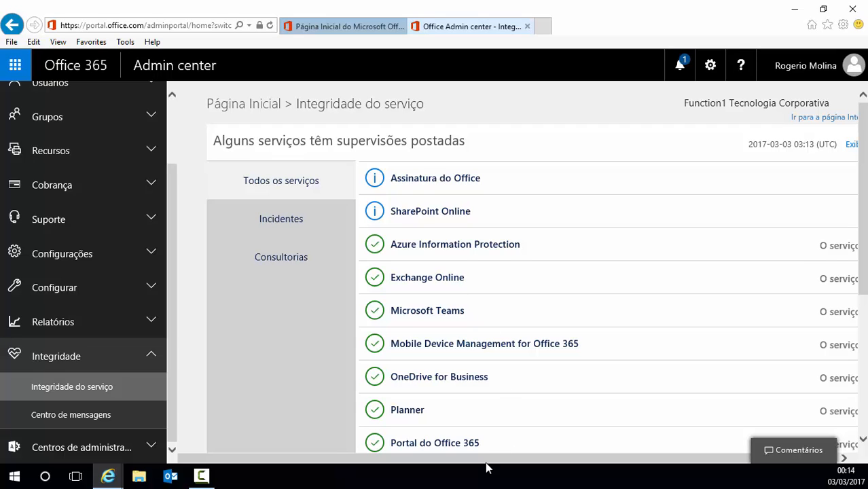
Step: Review the service advisories, collapse Integridade, and return to Página Inicial
left_click_drag(413, 459, 555, 455)
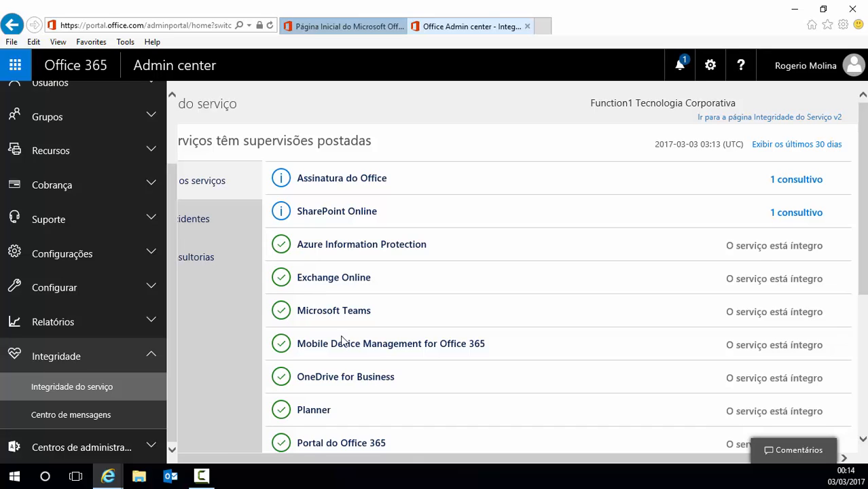
left_click_drag(400, 461, 285, 459)
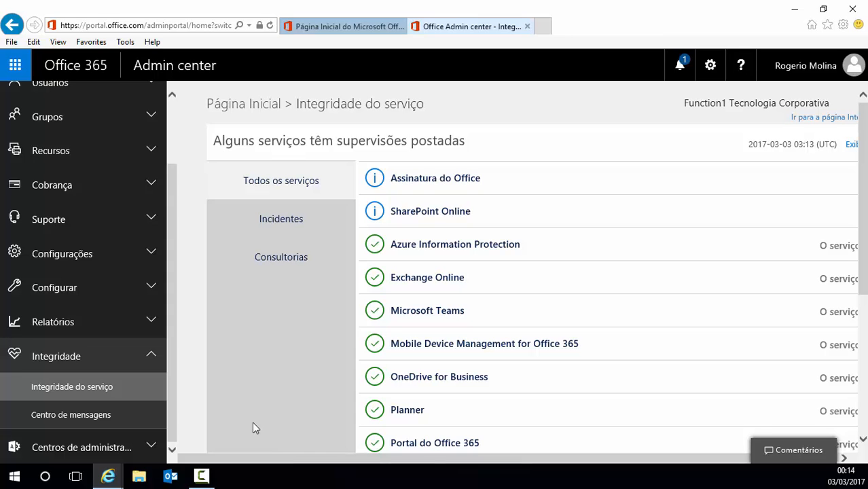
left_click(150, 358)
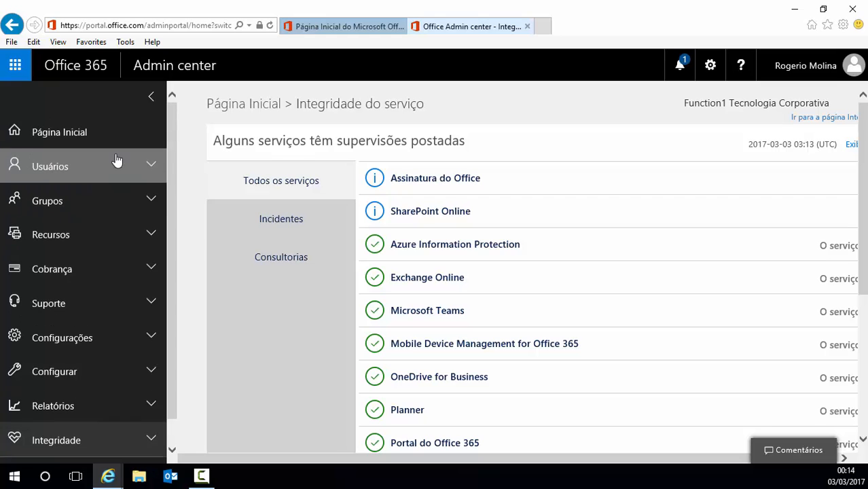
left_click(80, 136)
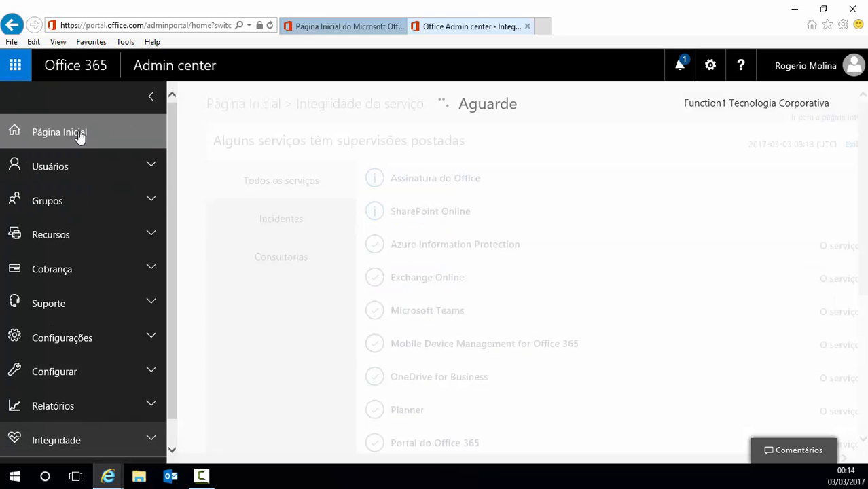